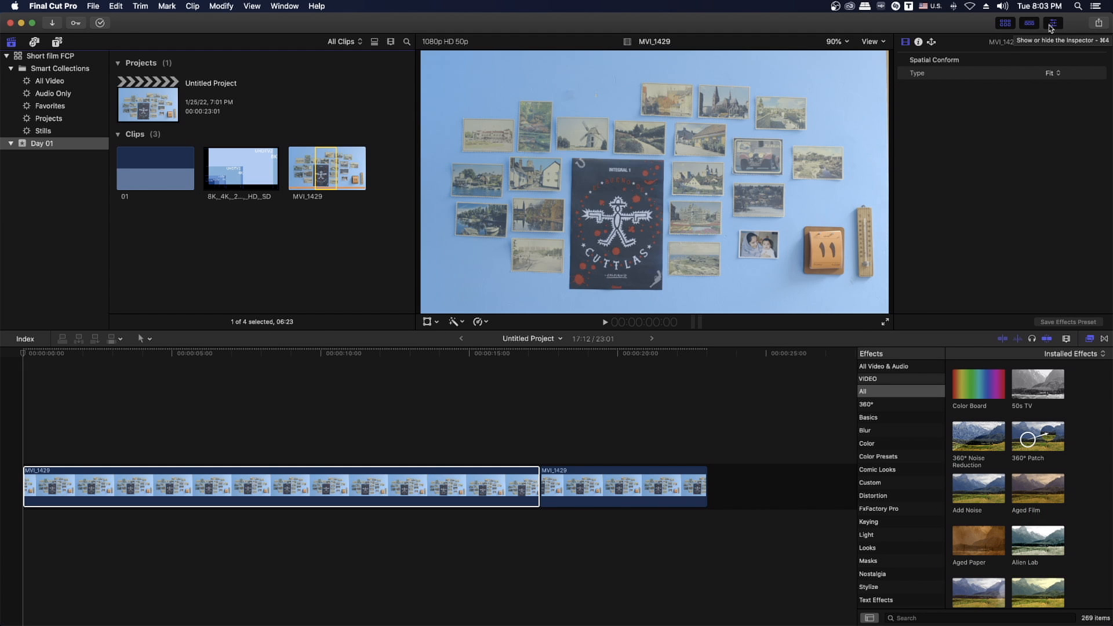
Step: Expand the inspector to full height, select the first MVI_1429 clip in the timeline, and return the inspector to half height
left_click(1051, 27)
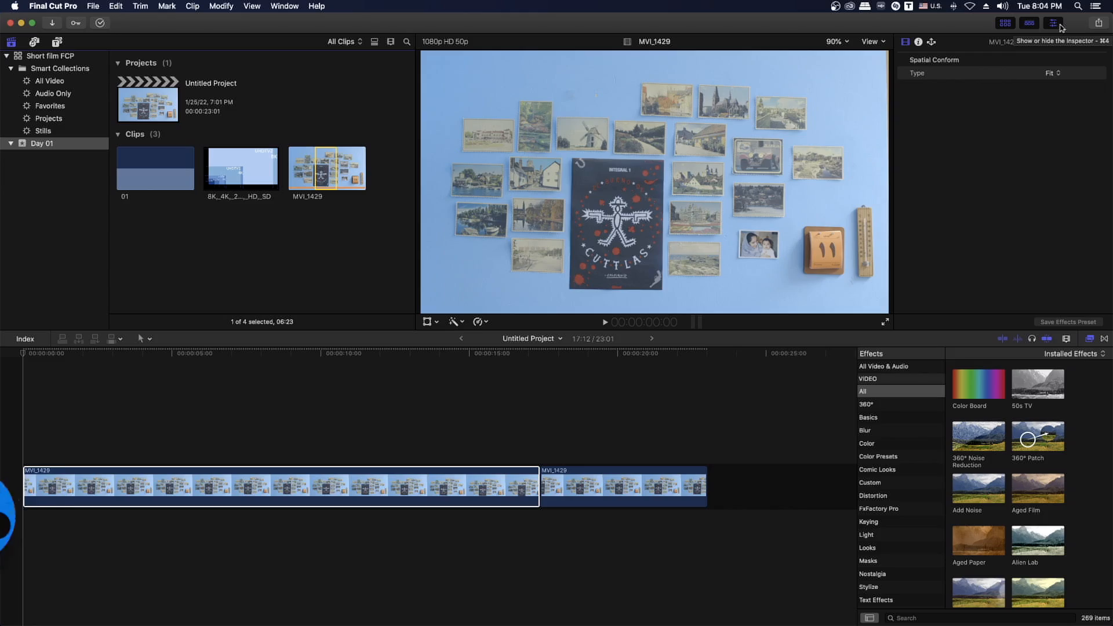
key("ctrl+super+4")
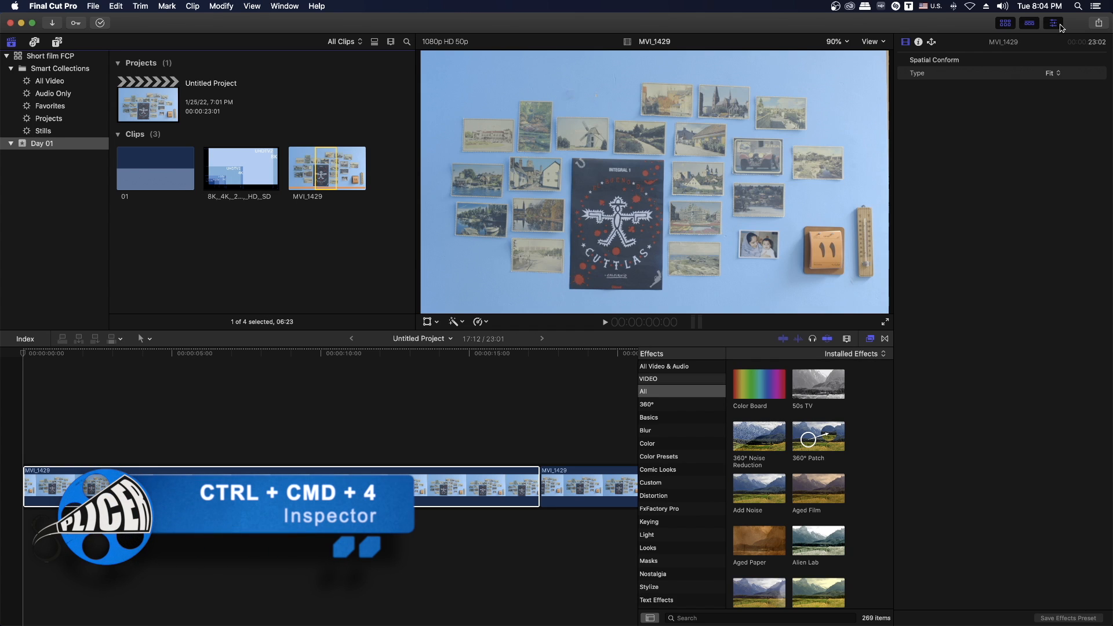
left_click(425, 487)
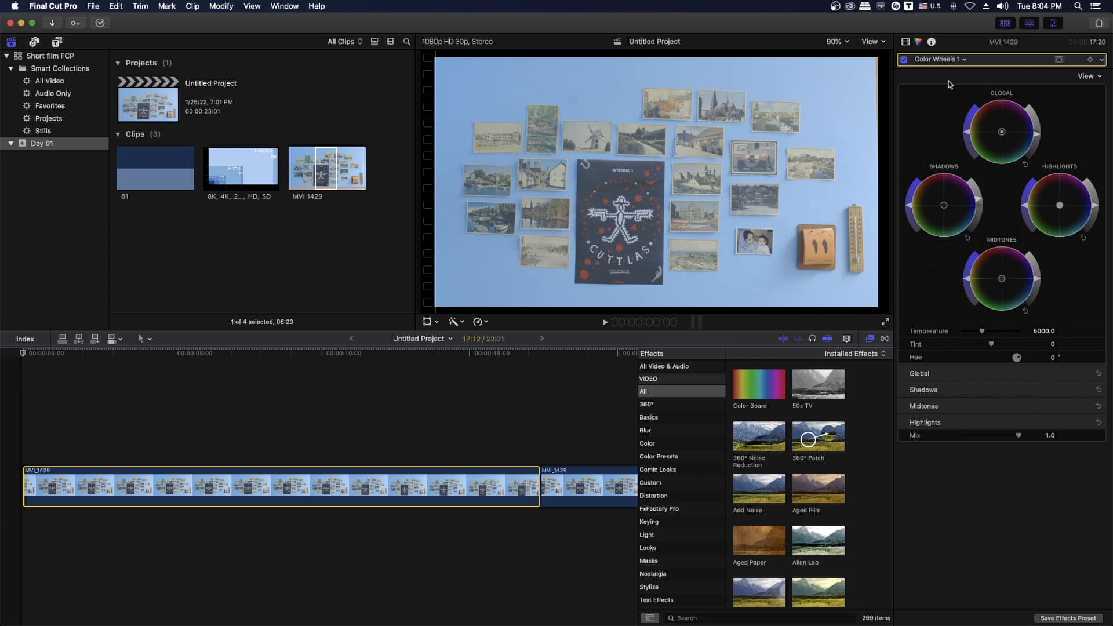
key("ctrl+super+4")
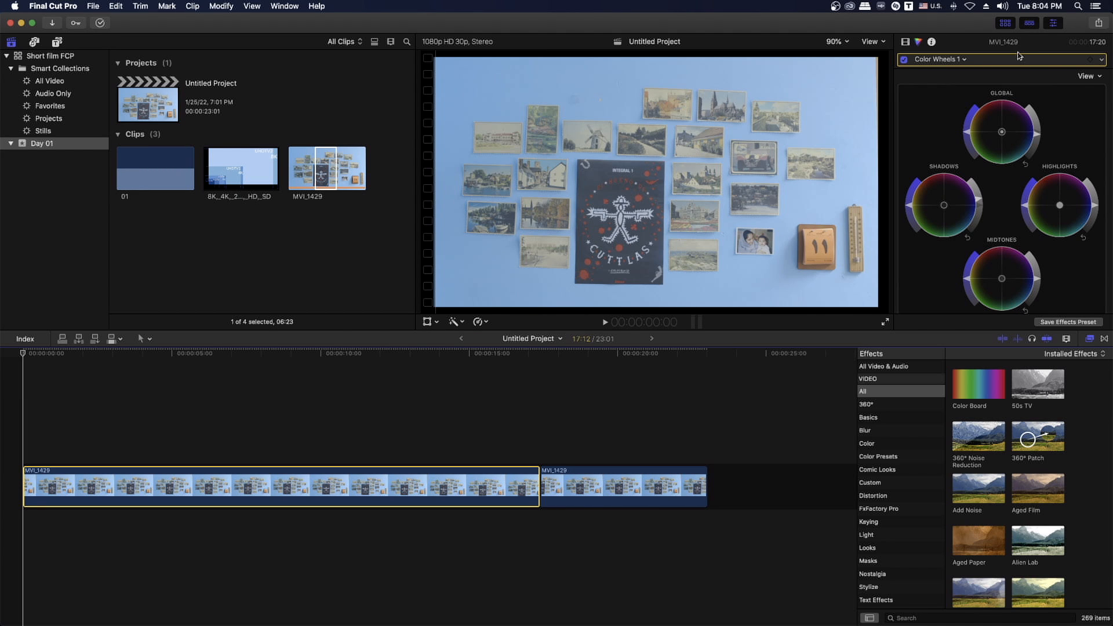
Step: Hide the inspector, the effects browser and the media browser, and place the playhead at 7:00 in the timeline
left_click(1052, 26)
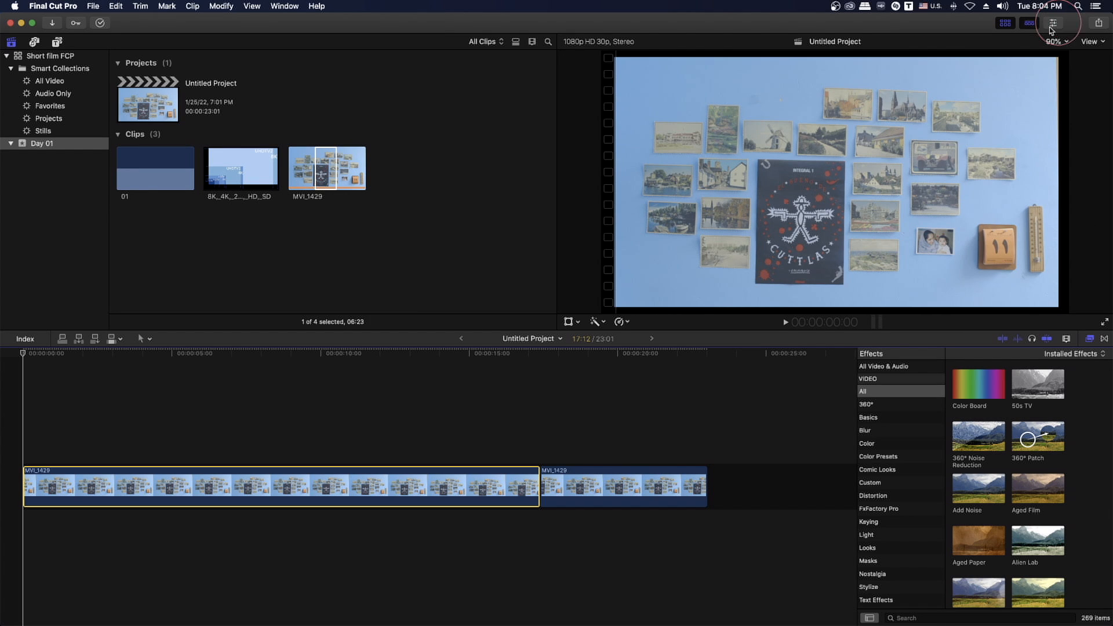
left_click(1091, 340)
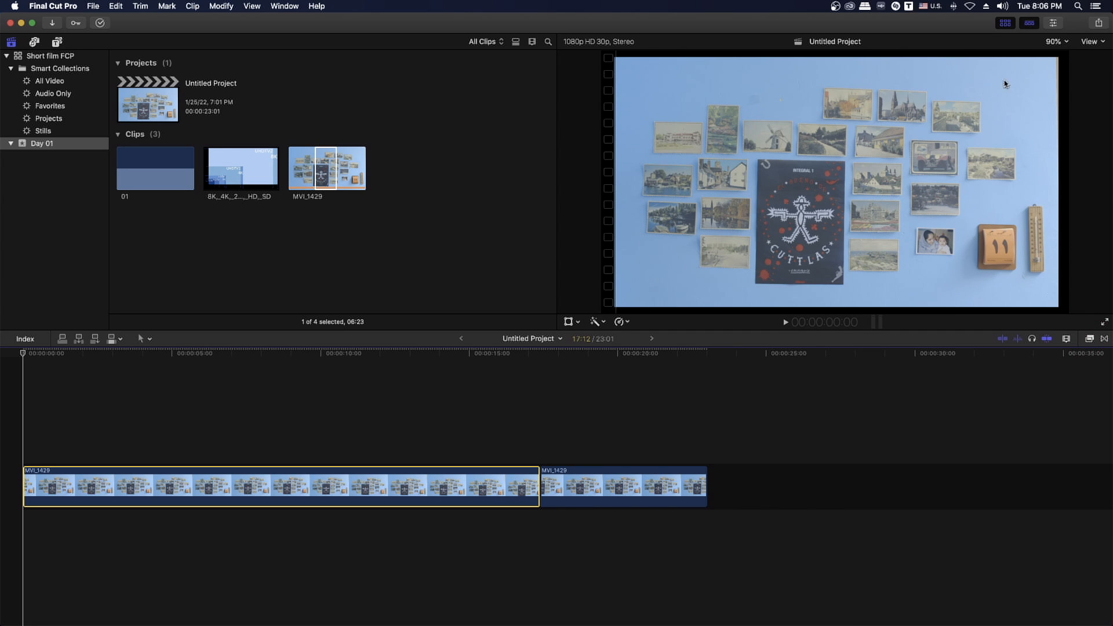
left_click(1005, 23)
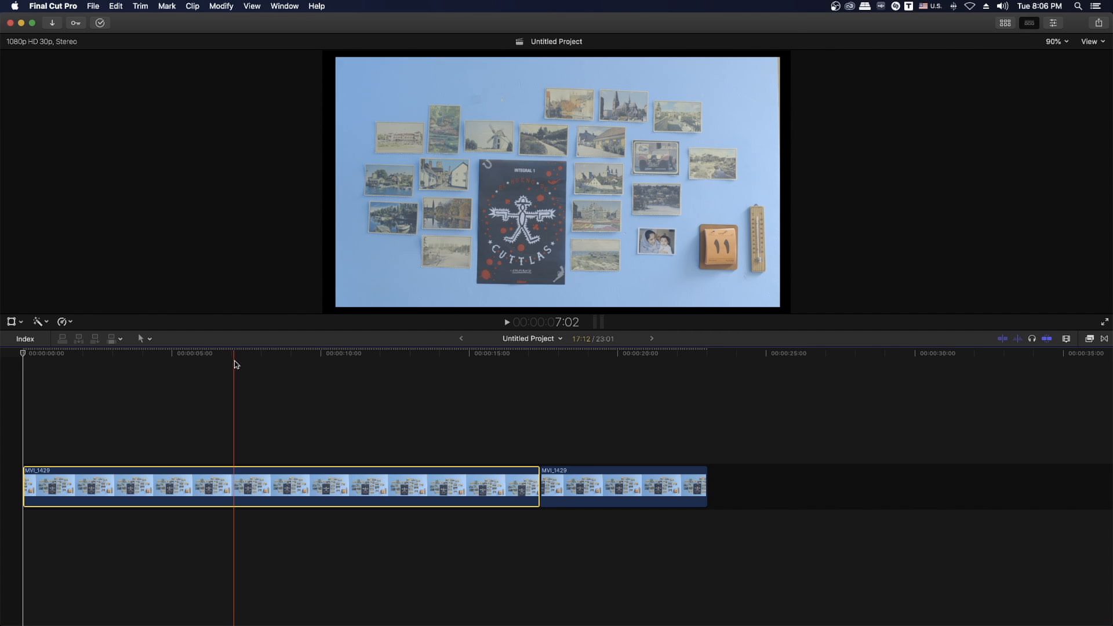
left_click(231, 367)
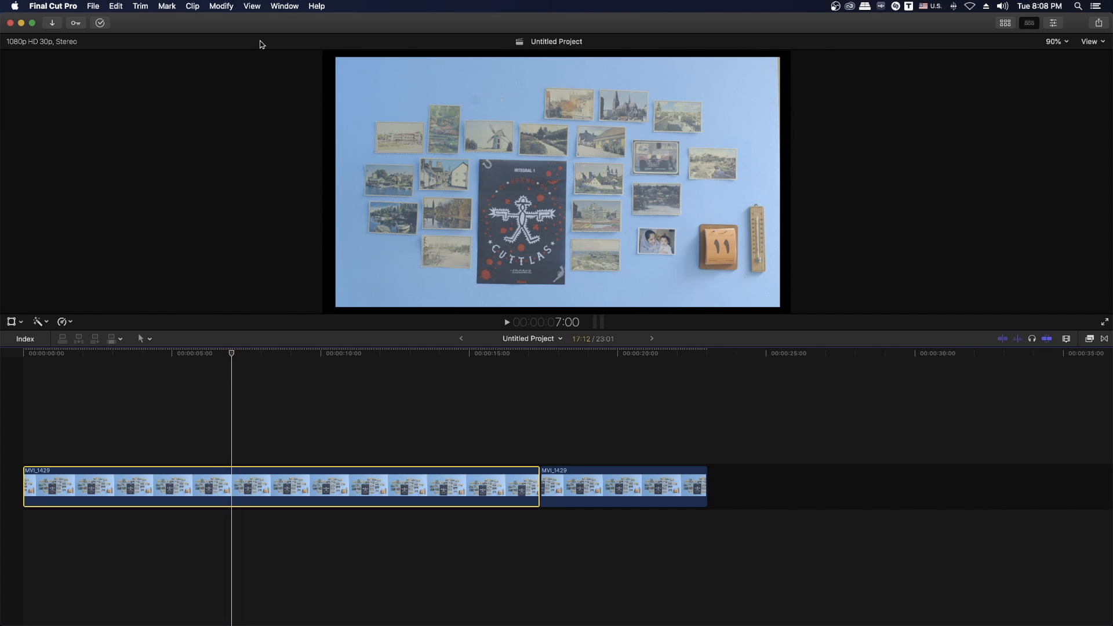
Step: Show the browser and the event viewer in the workspace, and select the MVI_1429 browser clip for viewing
left_click(288, 6)
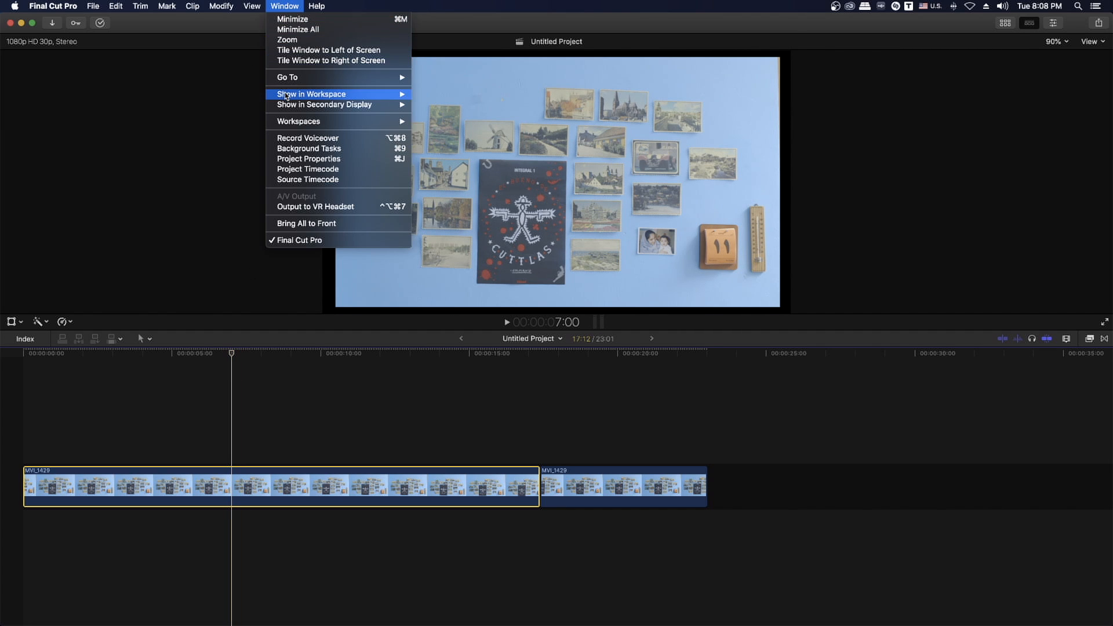
mouse_move(286, 97)
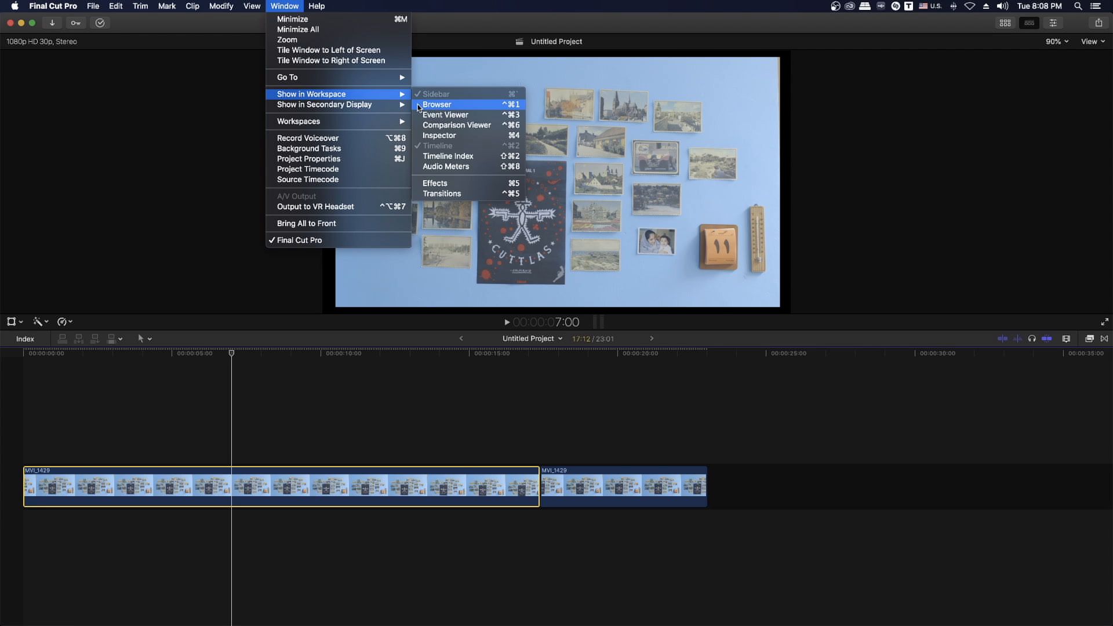
left_click(429, 105)
left_click(273, 7)
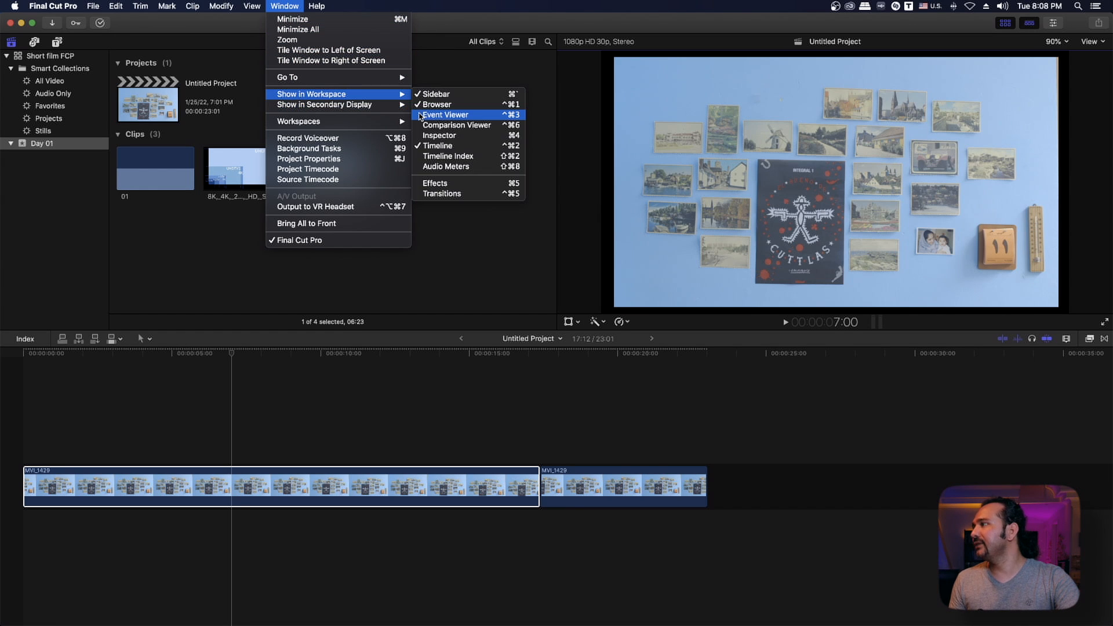
left_click(421, 115)
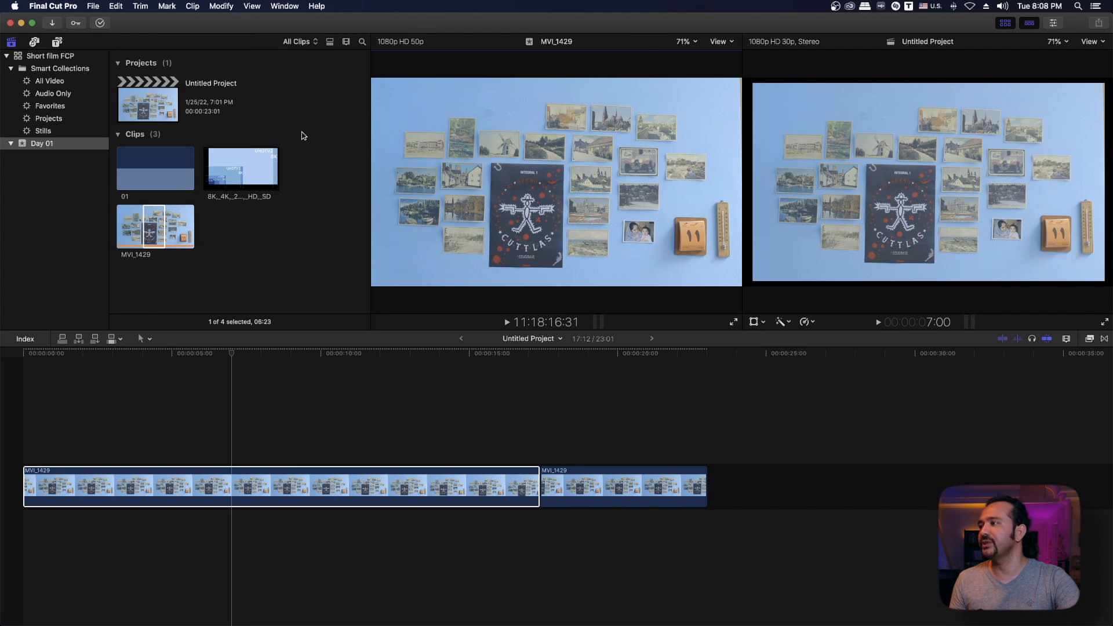
left_click(158, 221)
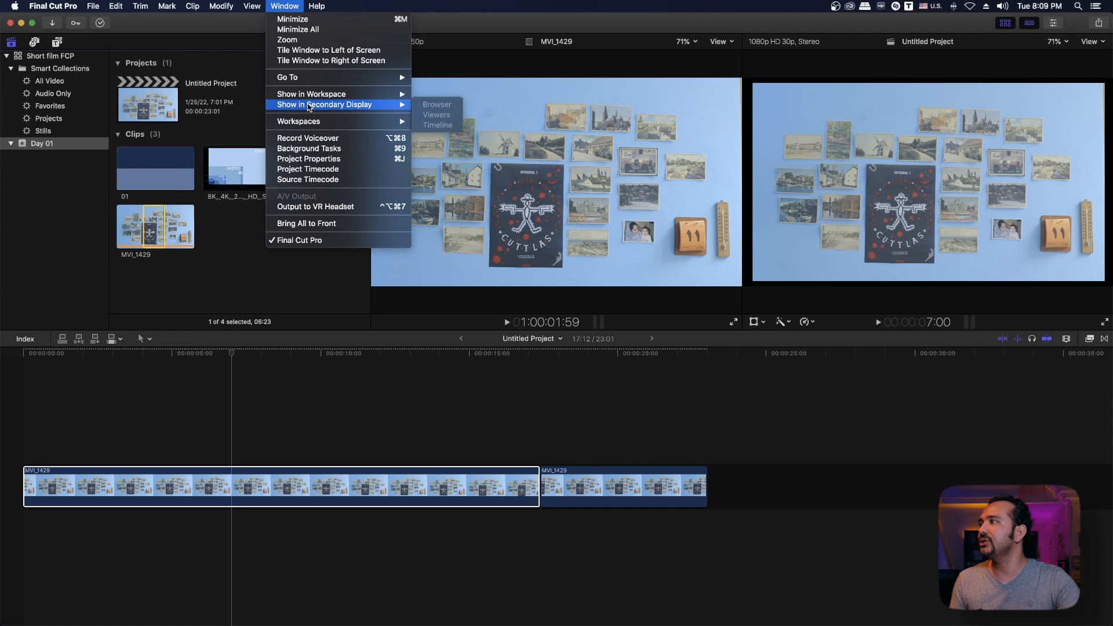
Step: Switch to the Organize workspace and select the MVI_1429 clip in the browser
mouse_move(298, 124)
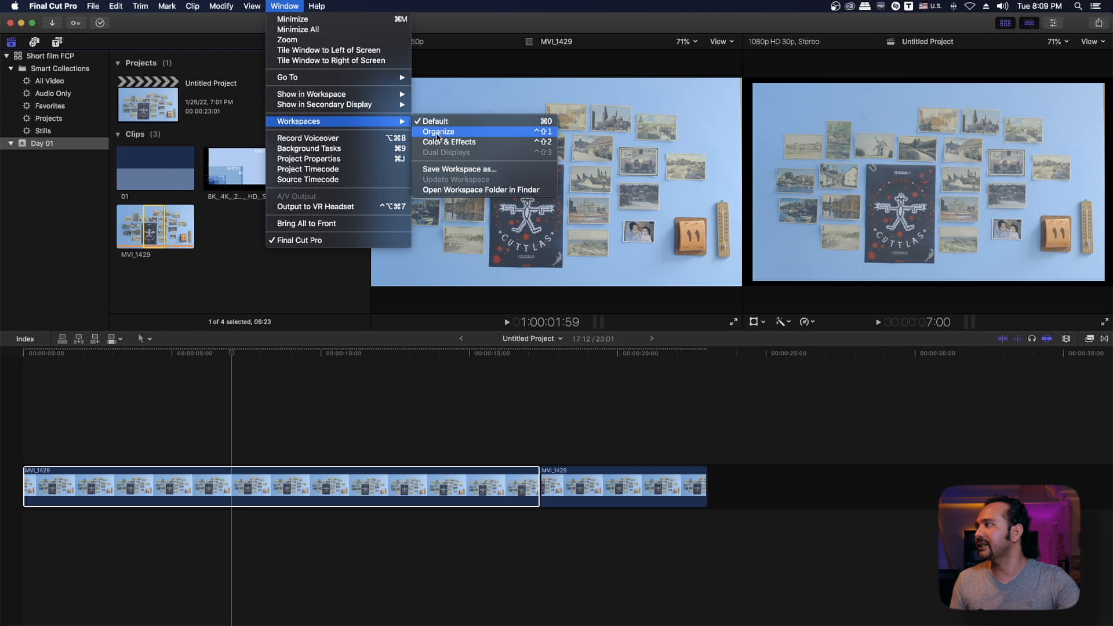
left_click(431, 132)
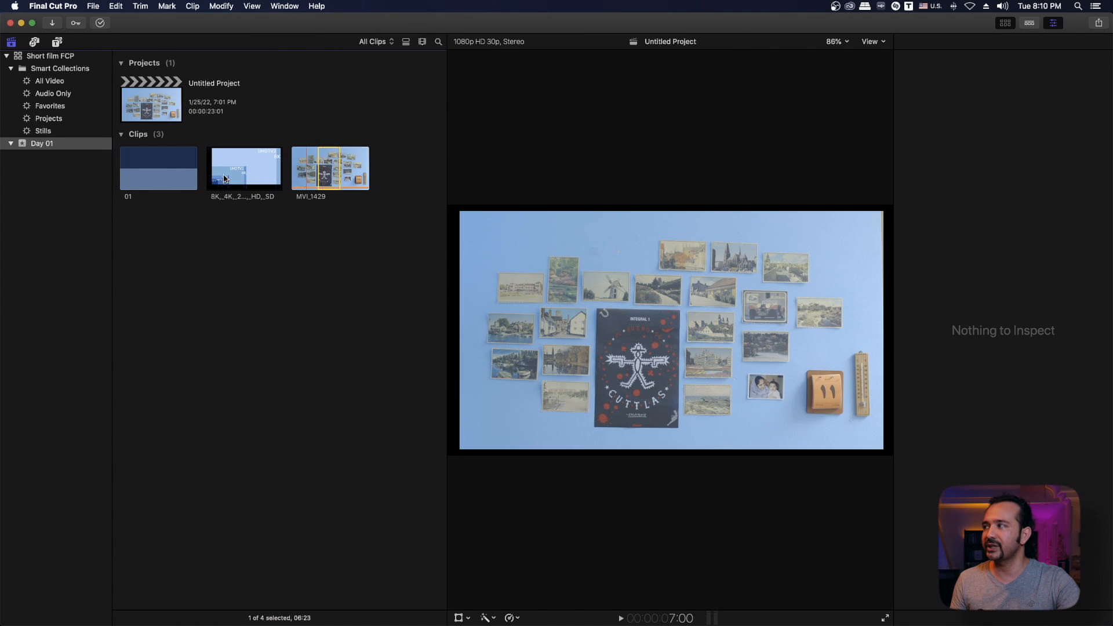
left_click(329, 174)
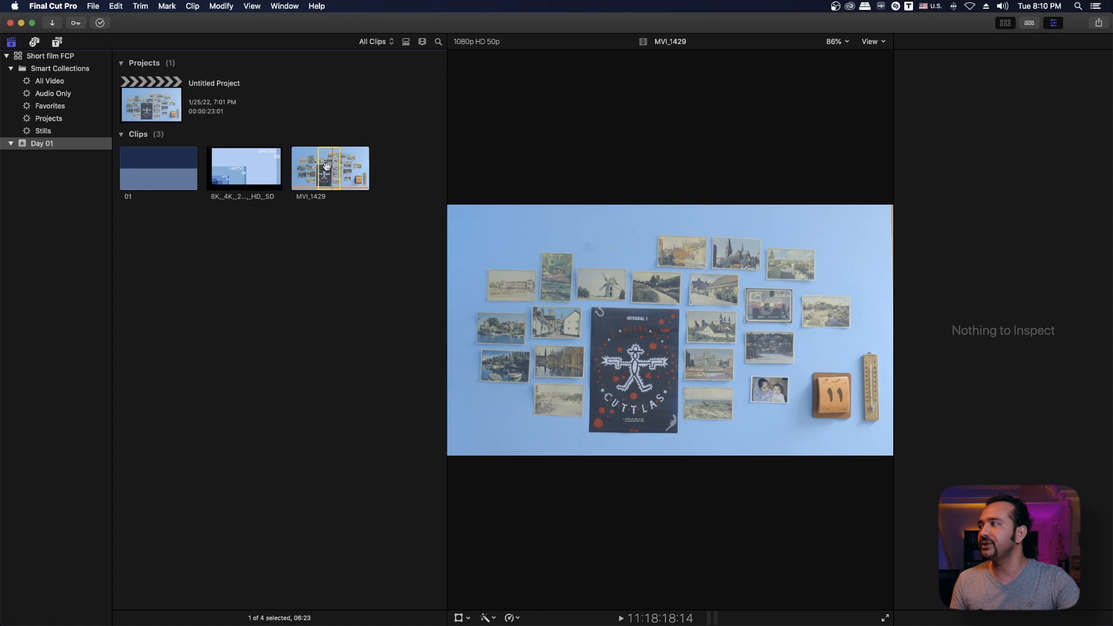
Step: Switch to the Color & Effects workspace and select the 50s TV effect in the effects browser
left_click(285, 6)
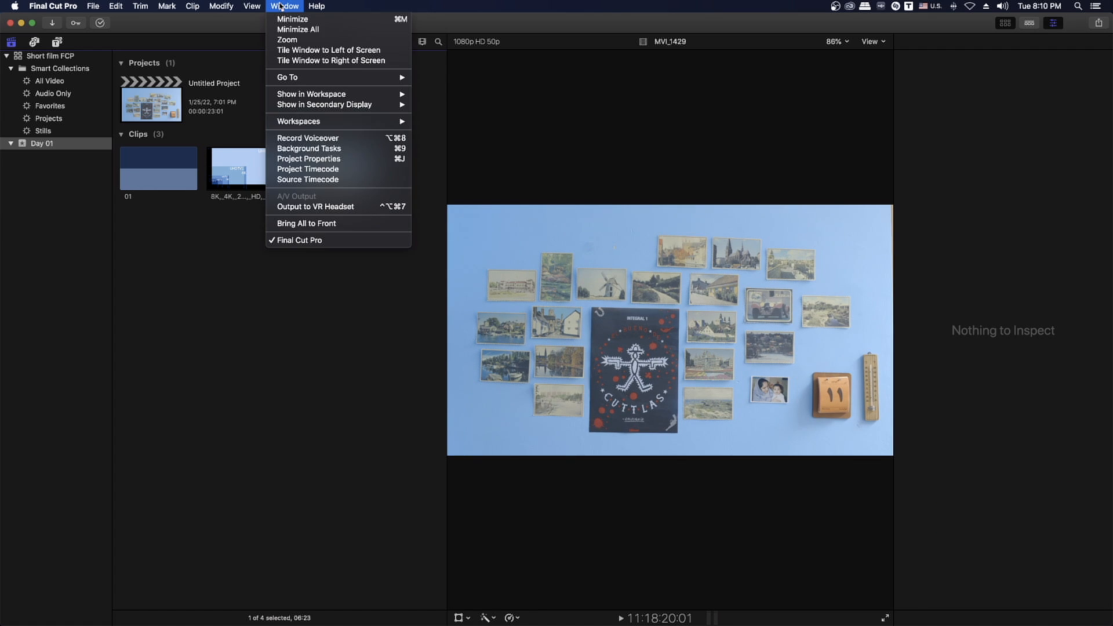
mouse_move(367, 124)
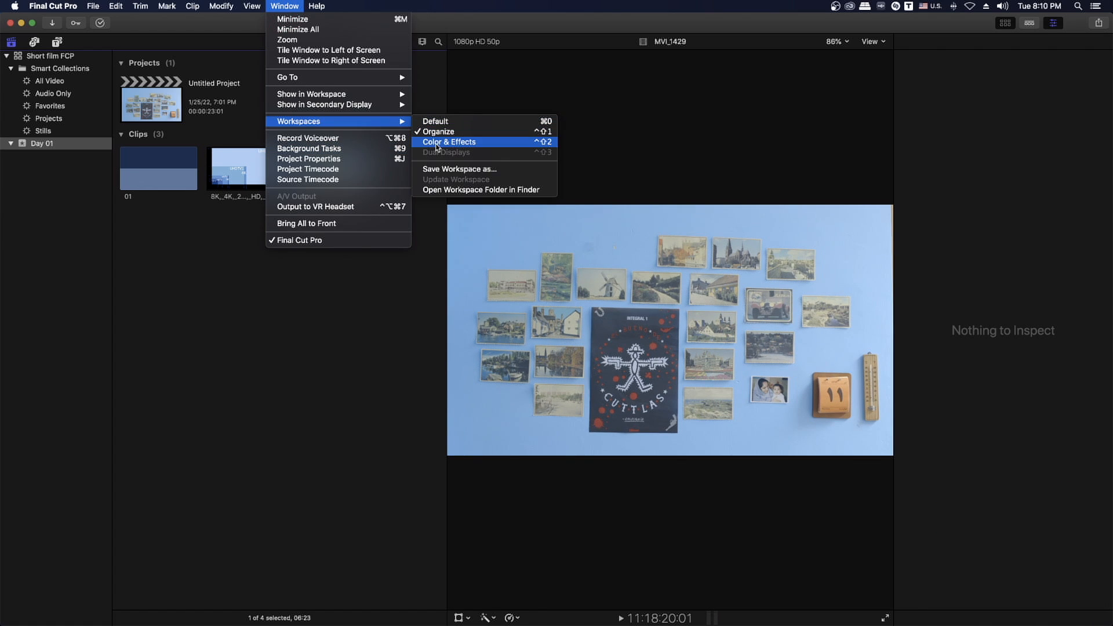
left_click(436, 142)
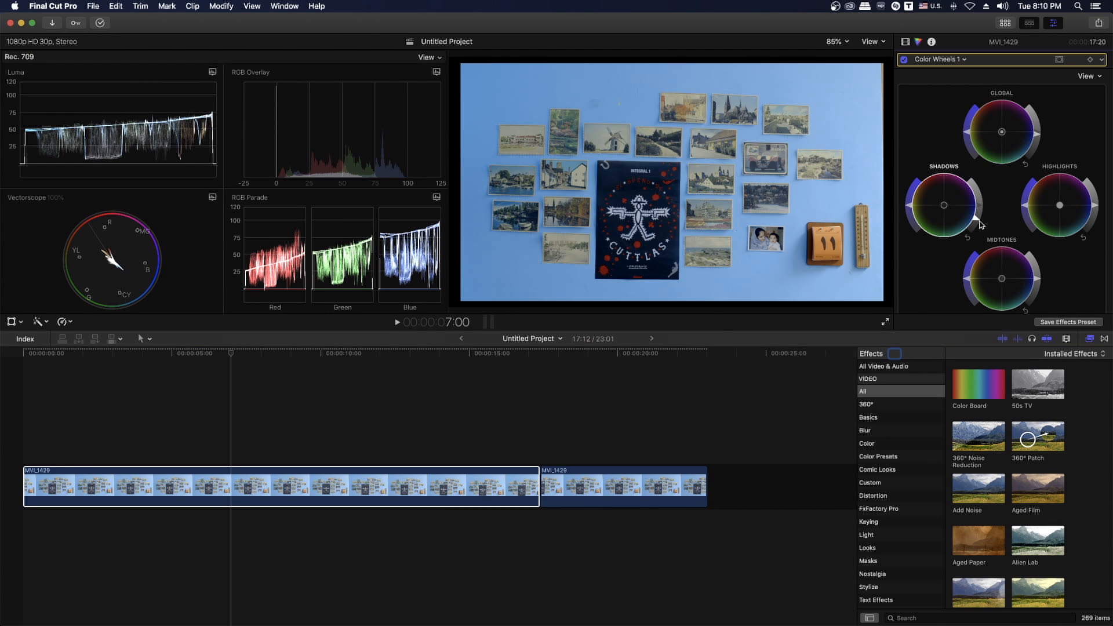
left_click(1047, 399)
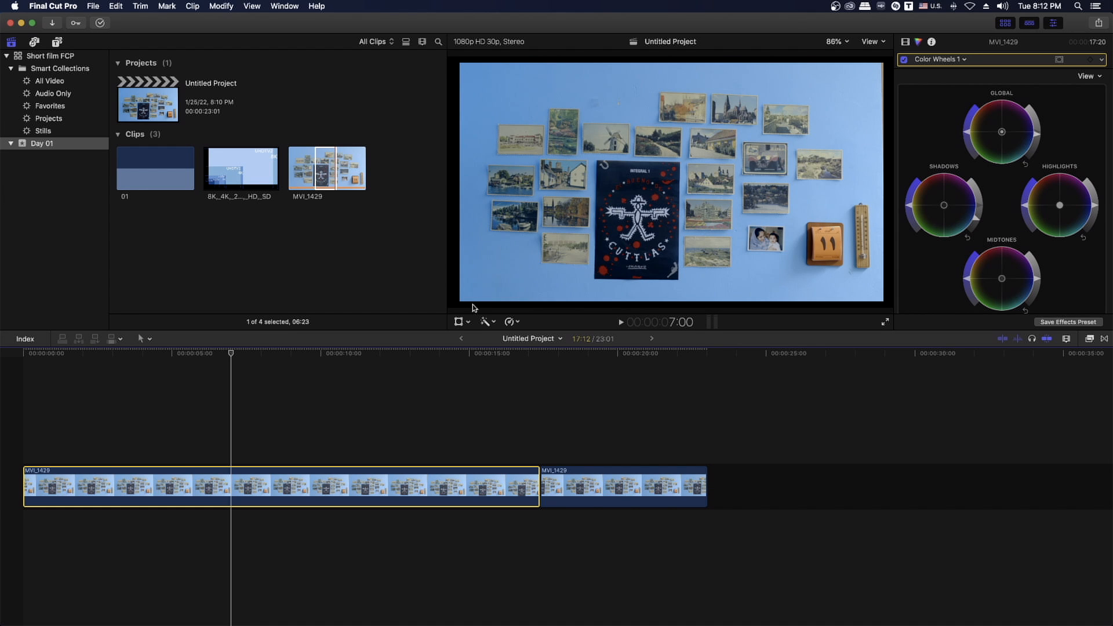
Step: Narrow the browser to enlarge the viewer, and save the layout as a custom workspace named Splicer
left_click_drag(447, 326, 418, 323)
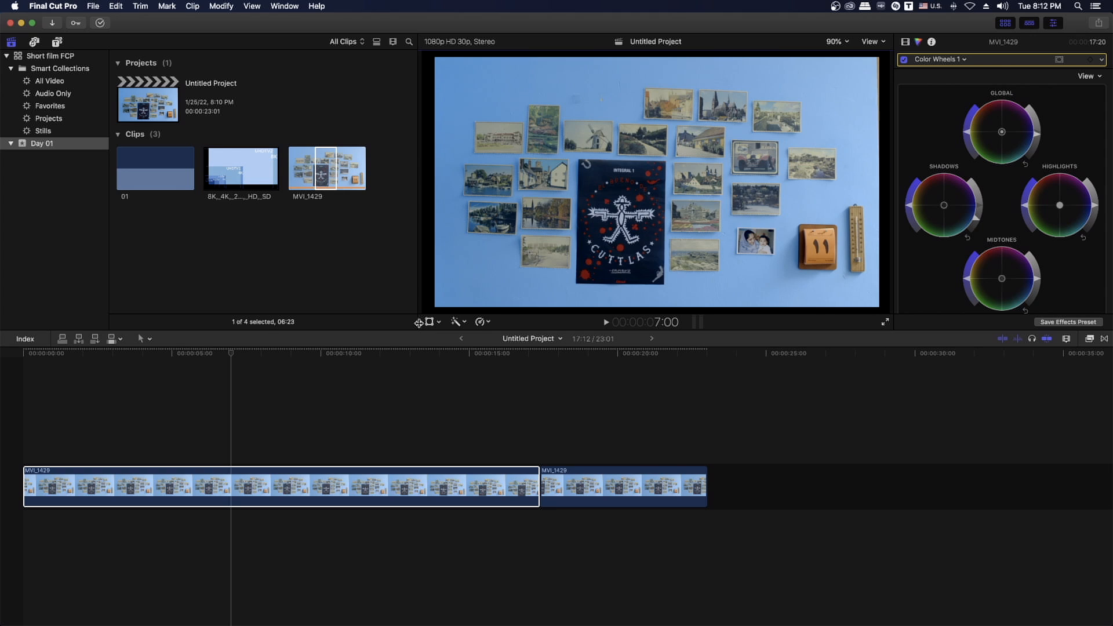
left_click(283, 6)
mouse_move(348, 121)
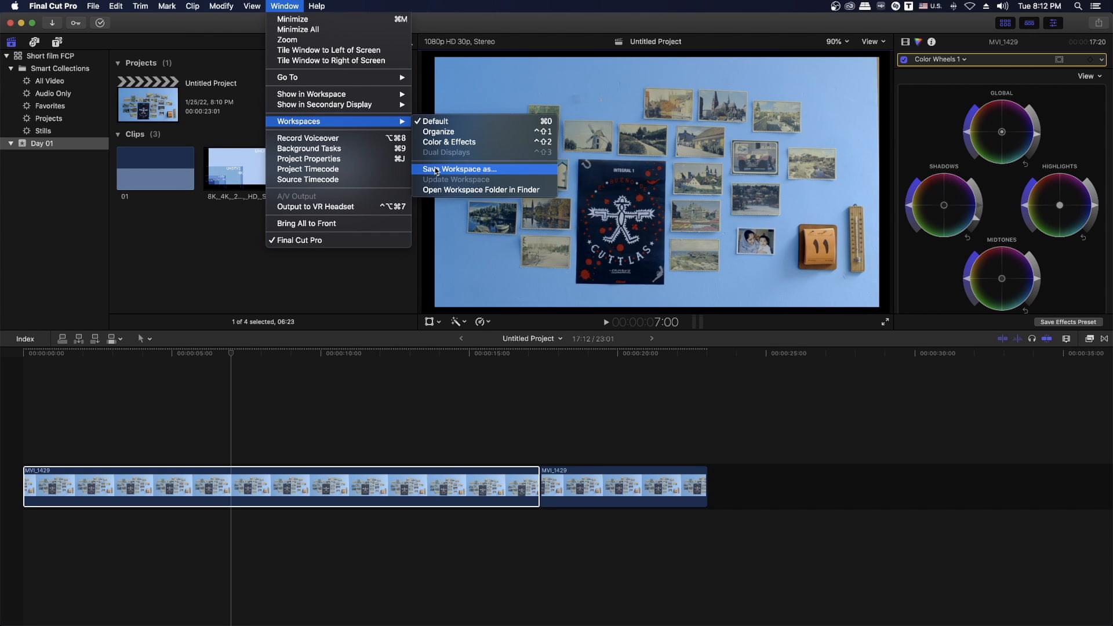
left_click(436, 169)
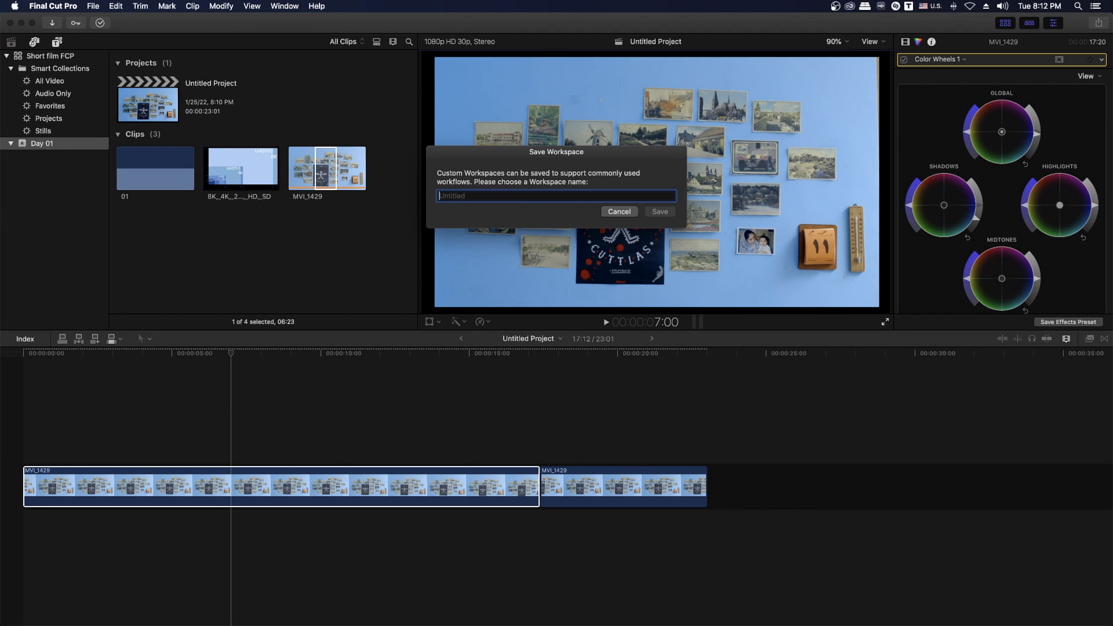
type("Splicer")
left_click(652, 214)
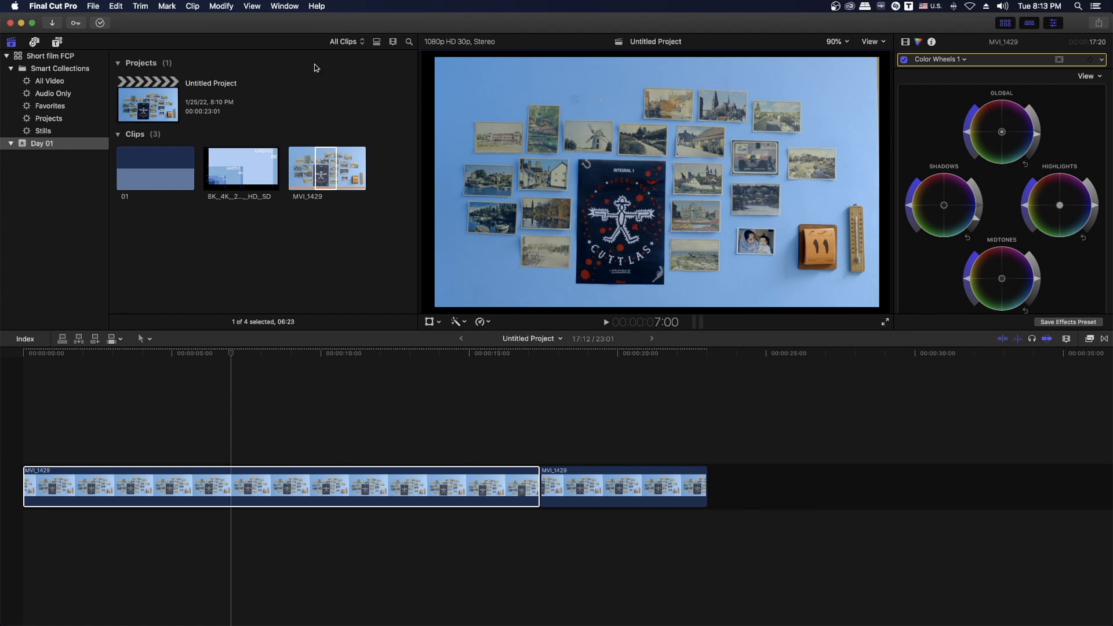
Step: Examine the list of workspaces and the saved workspace files in their Finder folder, and close the folder window
left_click(289, 8)
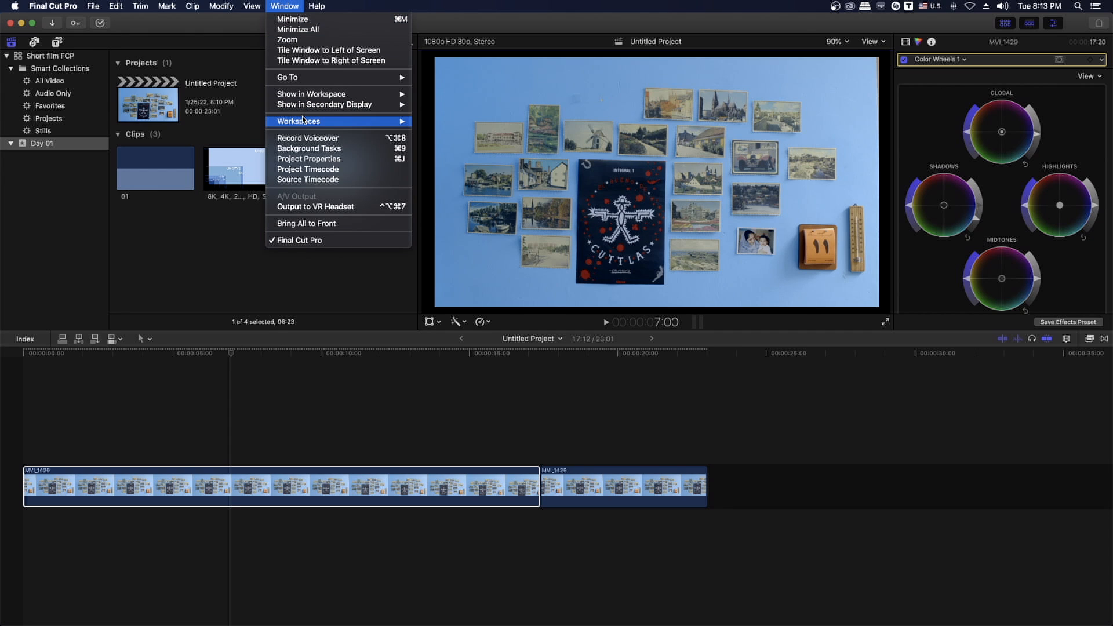
mouse_move(305, 121)
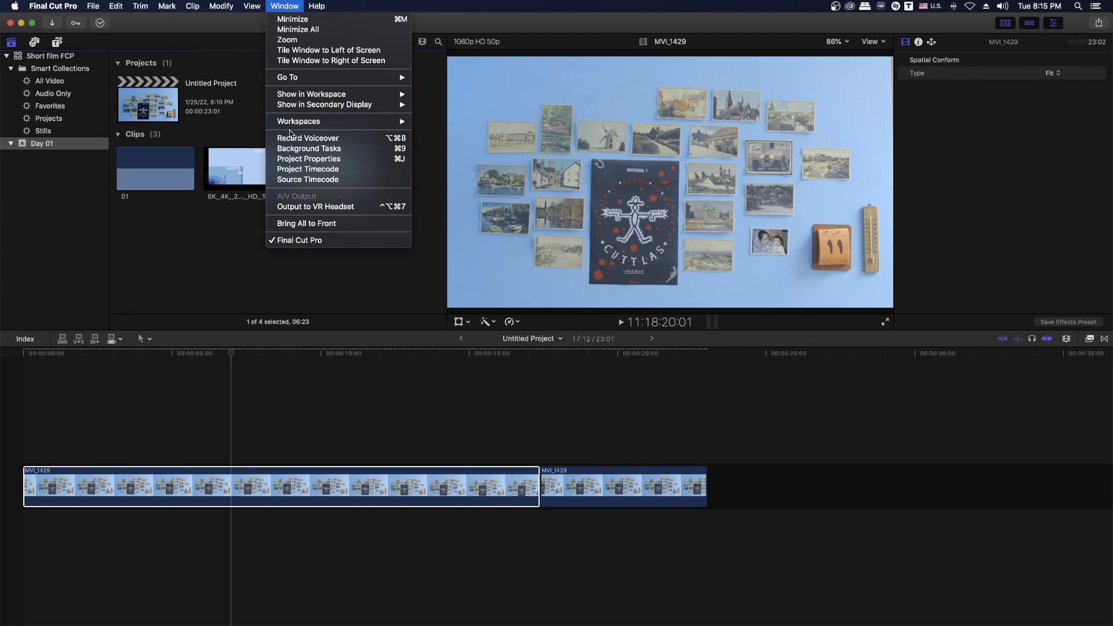
mouse_move(292, 123)
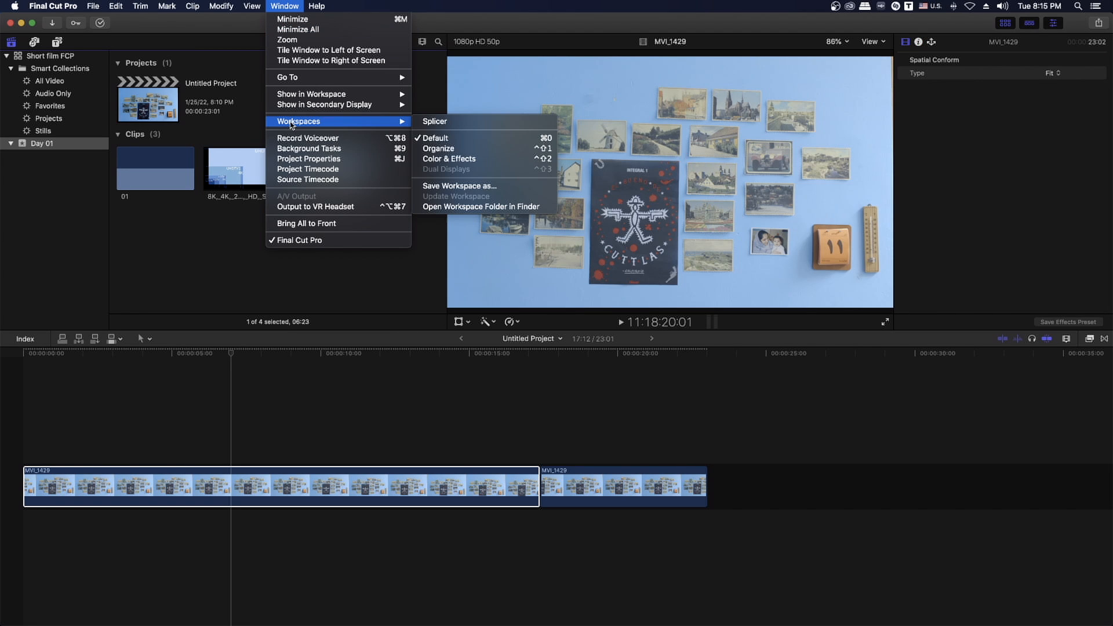
left_click(468, 208)
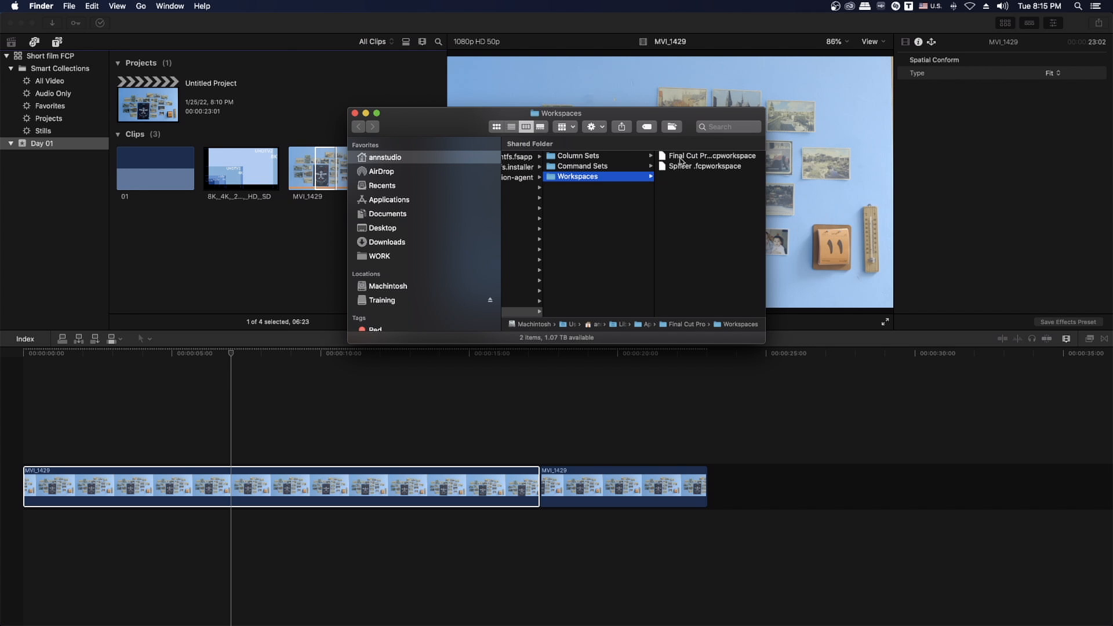
left_click(683, 157)
left_click(356, 114)
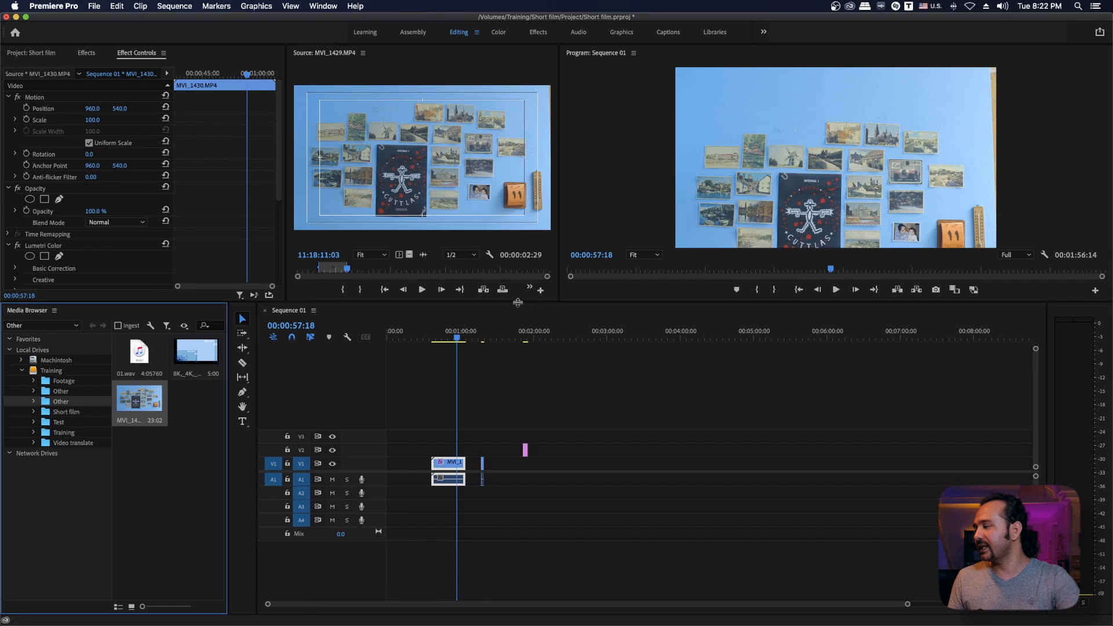
Step: In Premiere Pro, enlarge the source and program monitors, and dock Effect Controls separately beside the source monitor, on its project side
left_click_drag(518, 302, 712, 296)
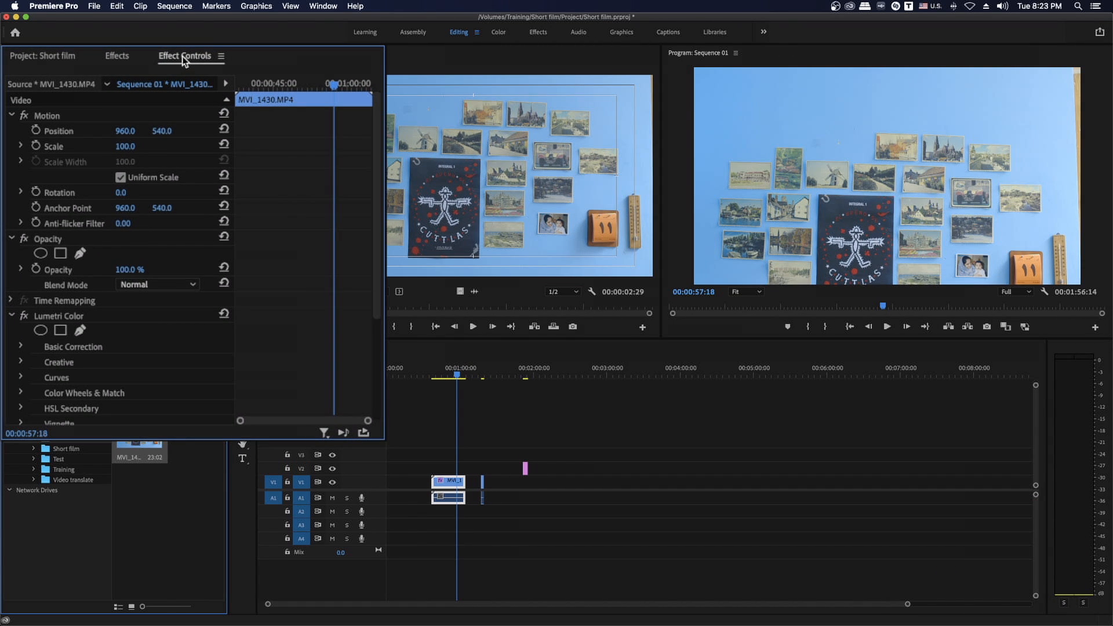
mouse_move(184, 60)
left_mouse_down()
mouse_move(29, 50)
mouse_move(194, 55)
mouse_move(29, 52)
mouse_move(174, 52)
mouse_move(165, 54)
left_mouse_up()
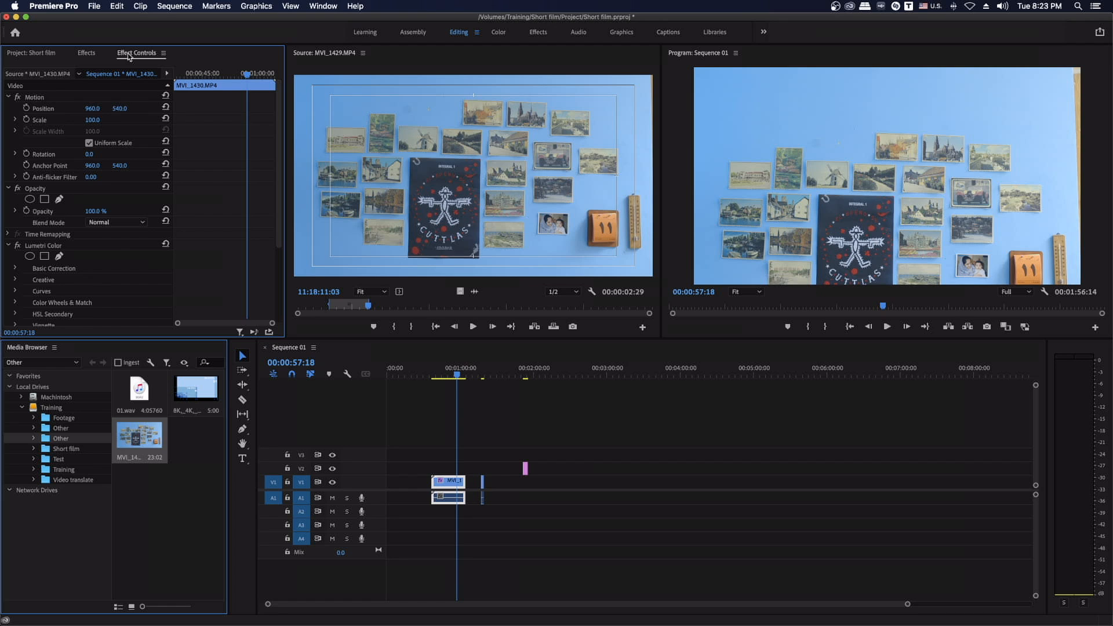
left_click_drag(130, 57, 302, 149)
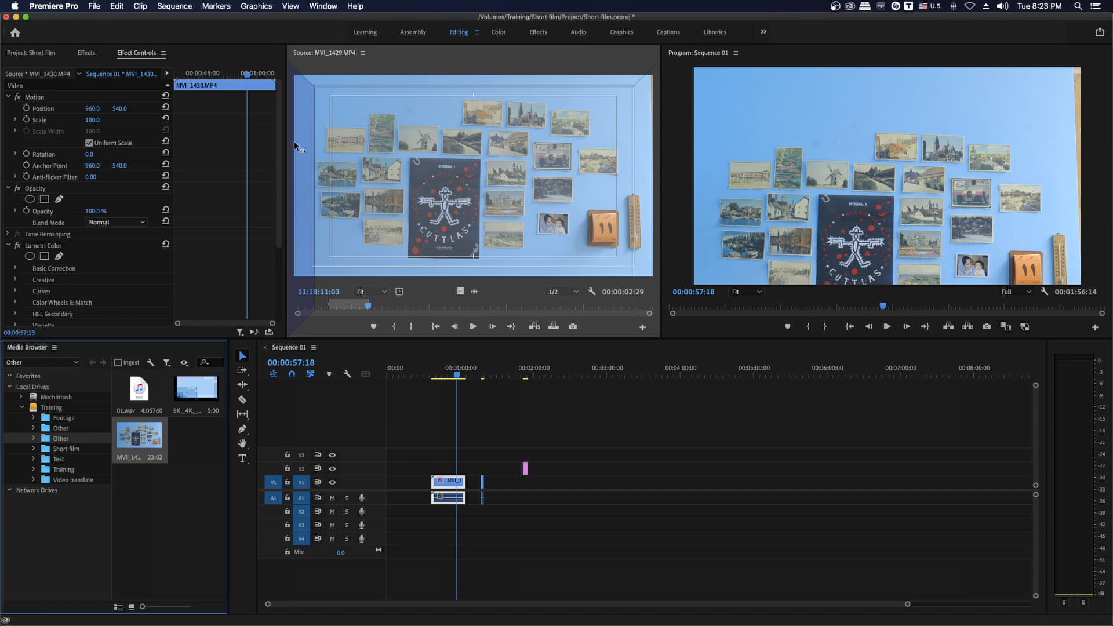
left_click_drag(296, 147, 296, 145)
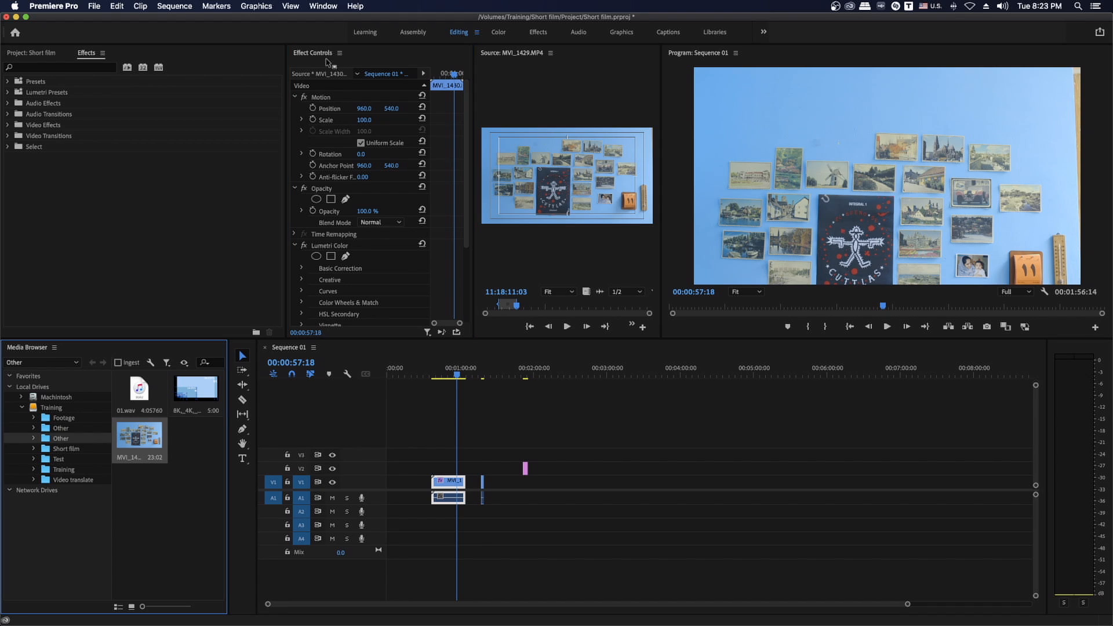
Step: Group Effect Controls with the source monitor for MVI_1429.MP4 and bring Effect Controls to the front
left_click_drag(313, 56, 567, 61)
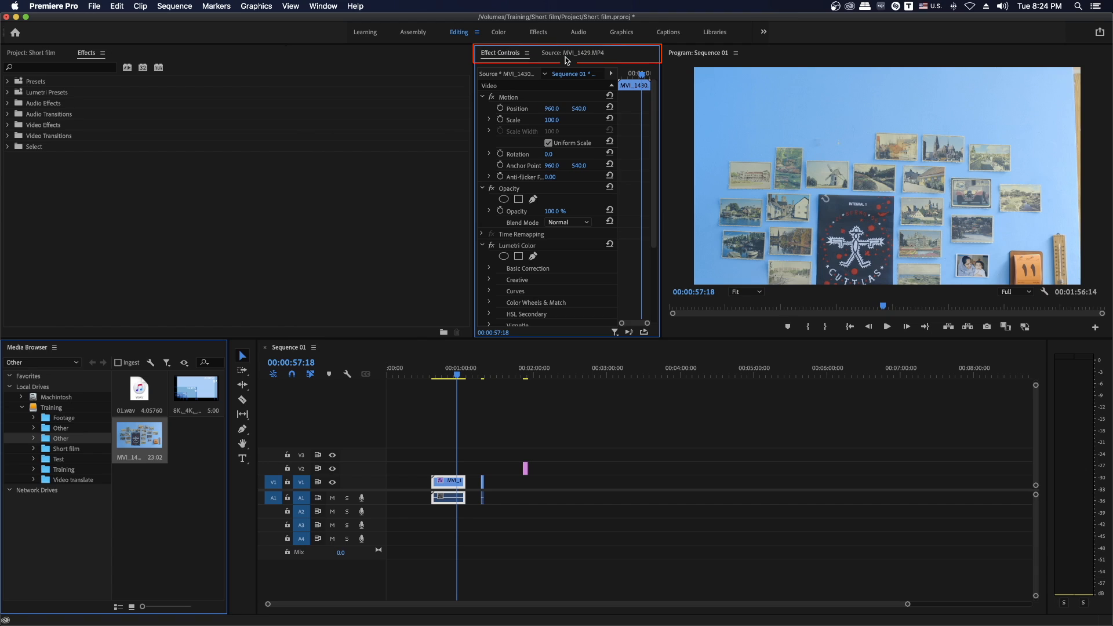
left_click(498, 62)
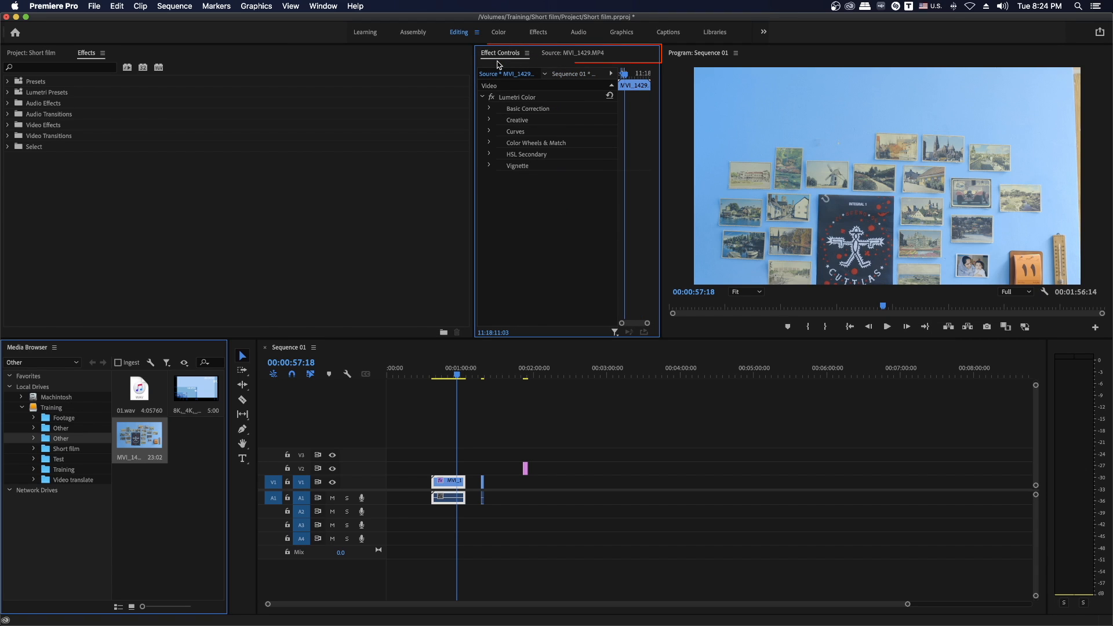
Step: Close the Effect Controls panel grouped with the source monitor, and show it again
left_click(527, 54)
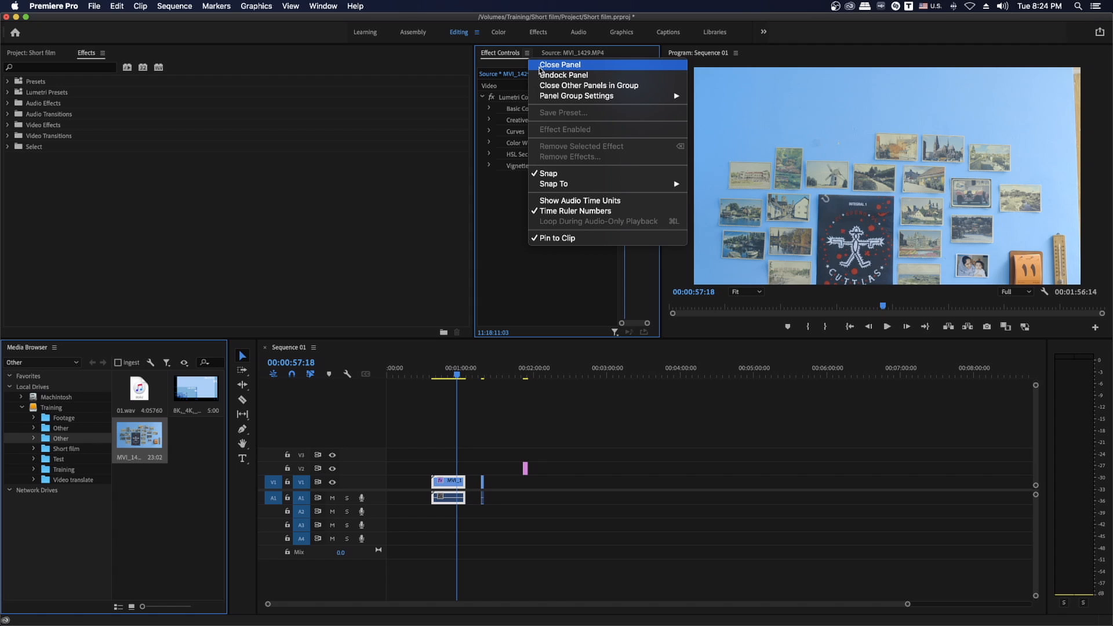
left_click(541, 66)
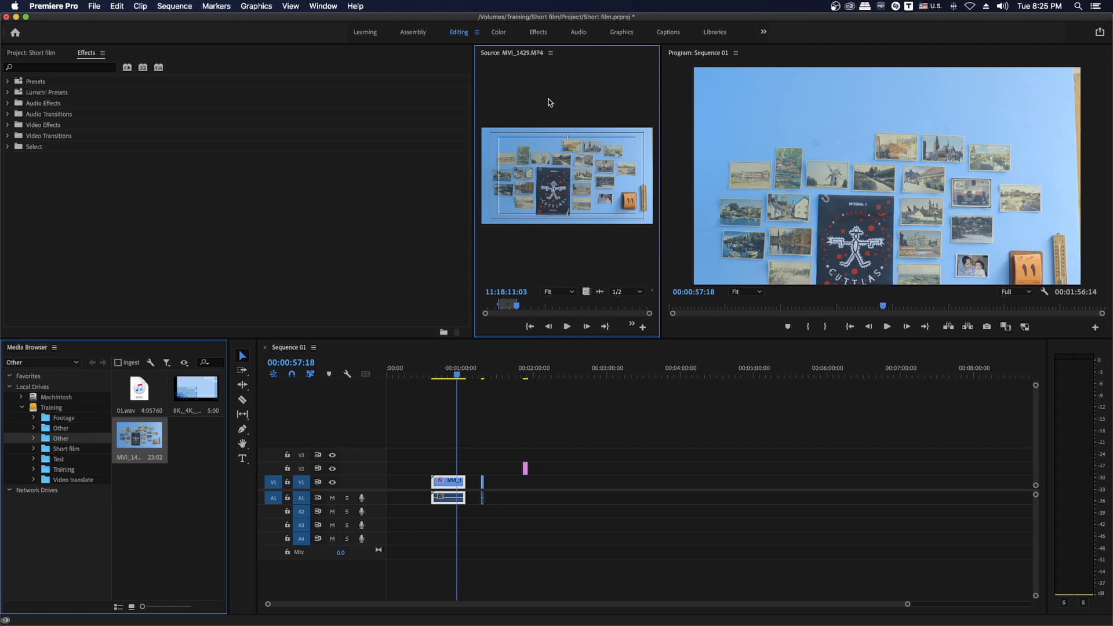
left_click(323, 7)
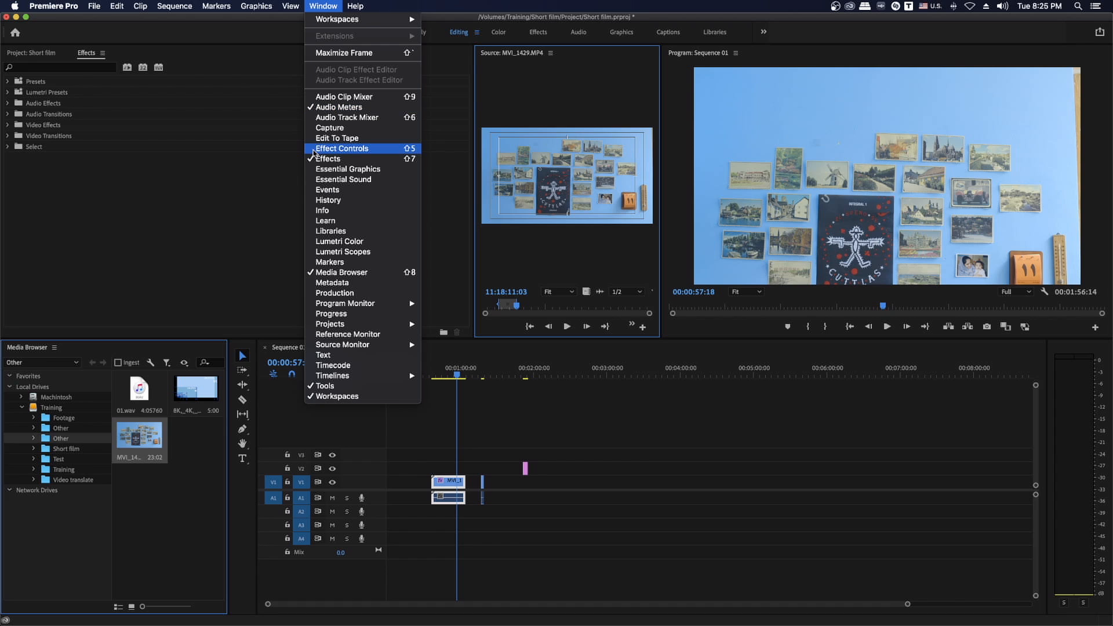
left_click(314, 152)
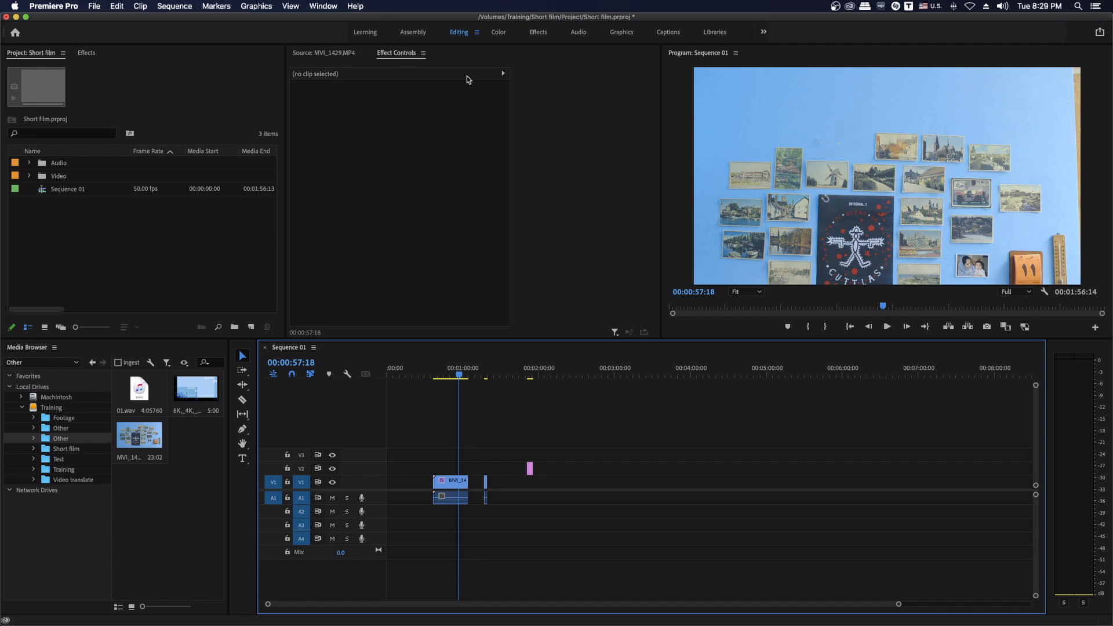
Step: View the Color, Effects, Audio, Graphics and Captions workspaces in turn, and return to the Editing workspace
left_click(500, 33)
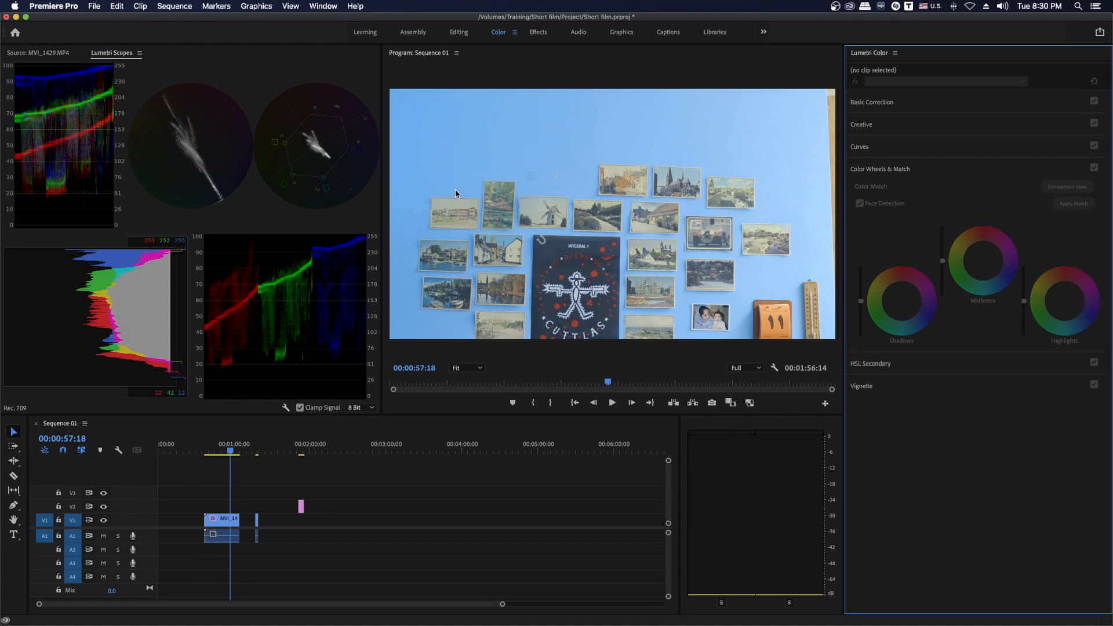
left_click(538, 33)
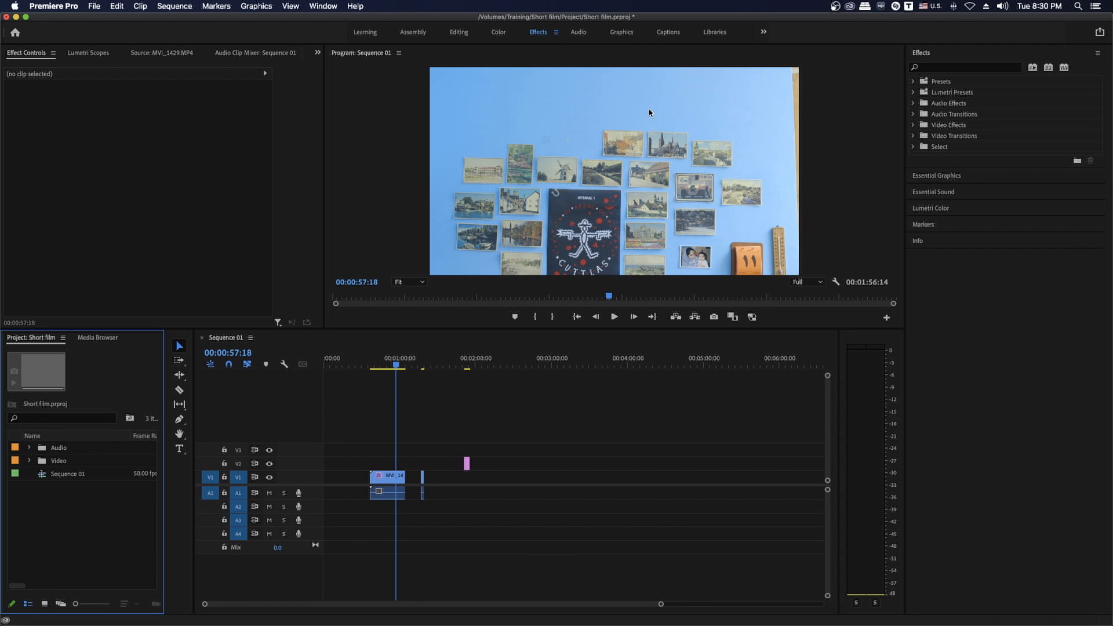
left_click(578, 33)
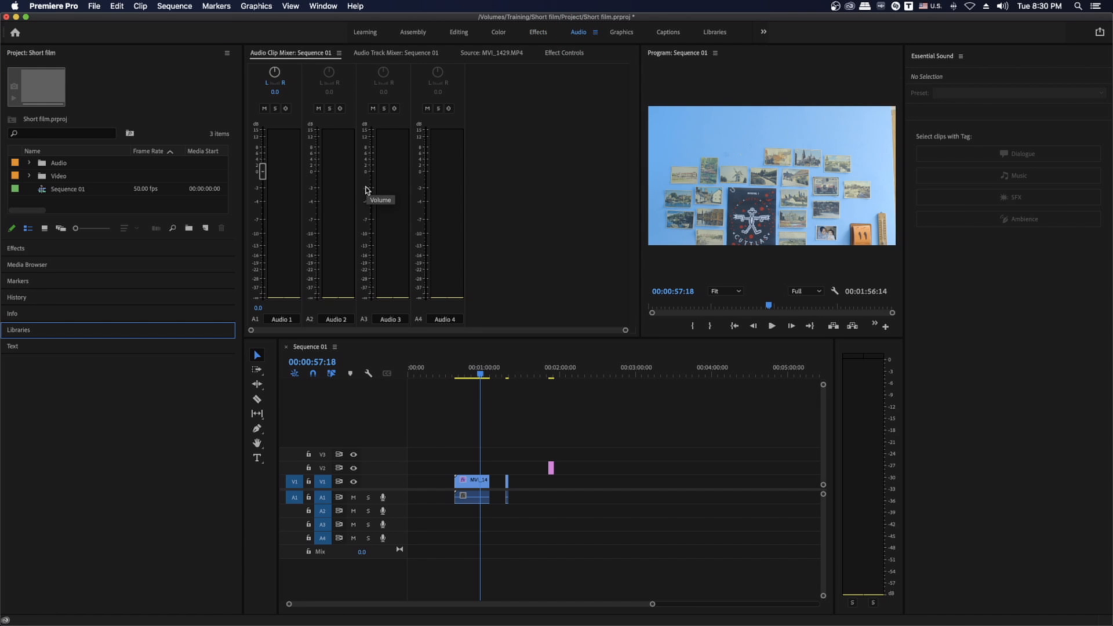
left_click(622, 32)
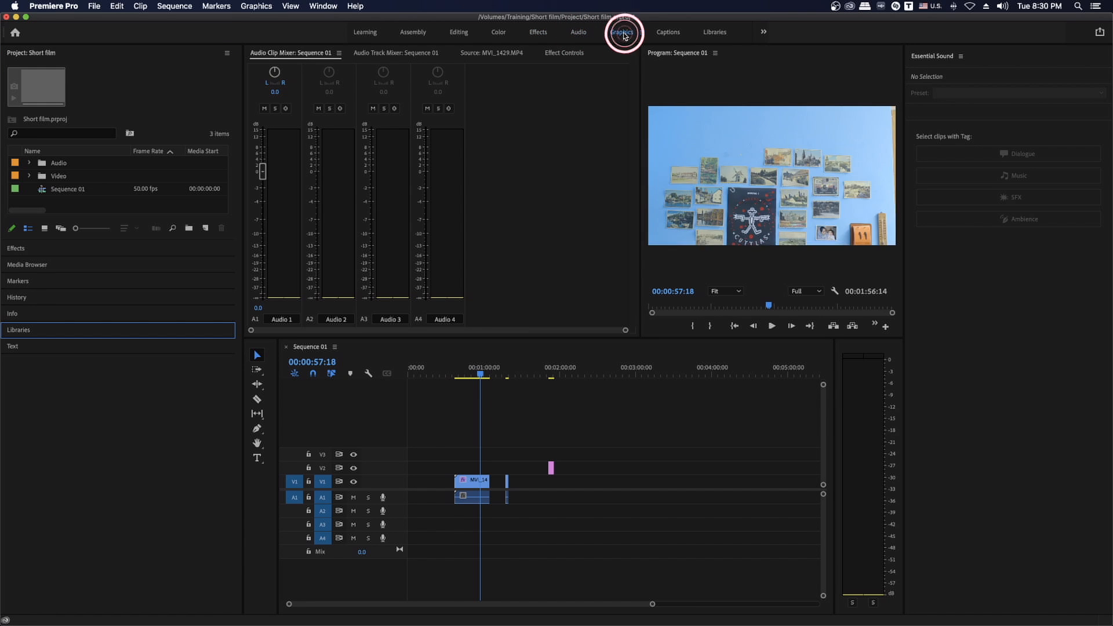
left_click(668, 33)
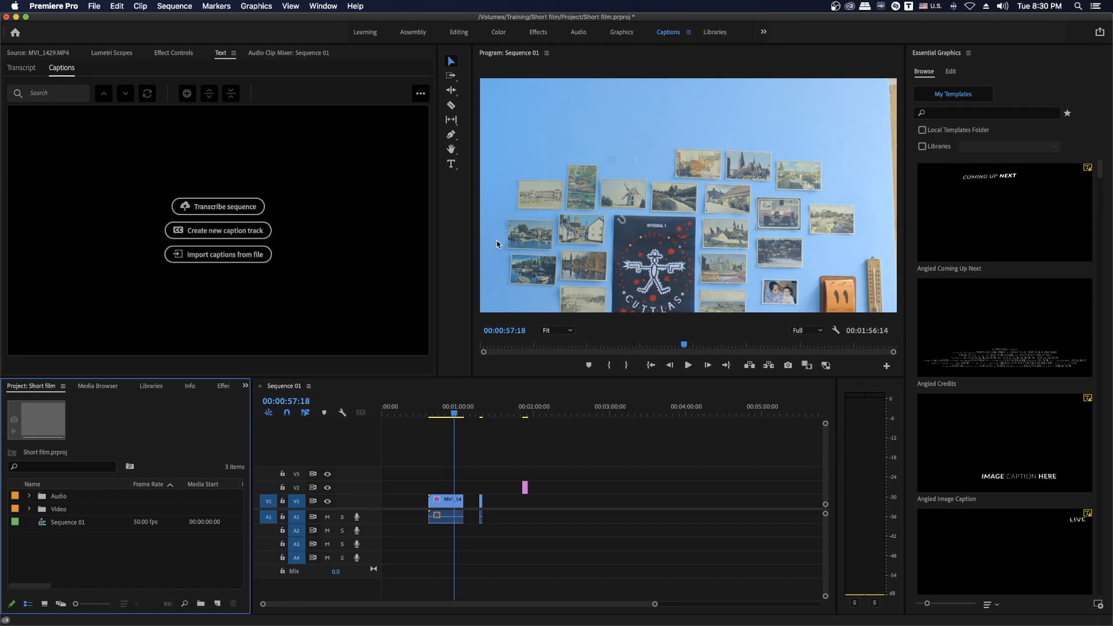
key("alt+shift+3")
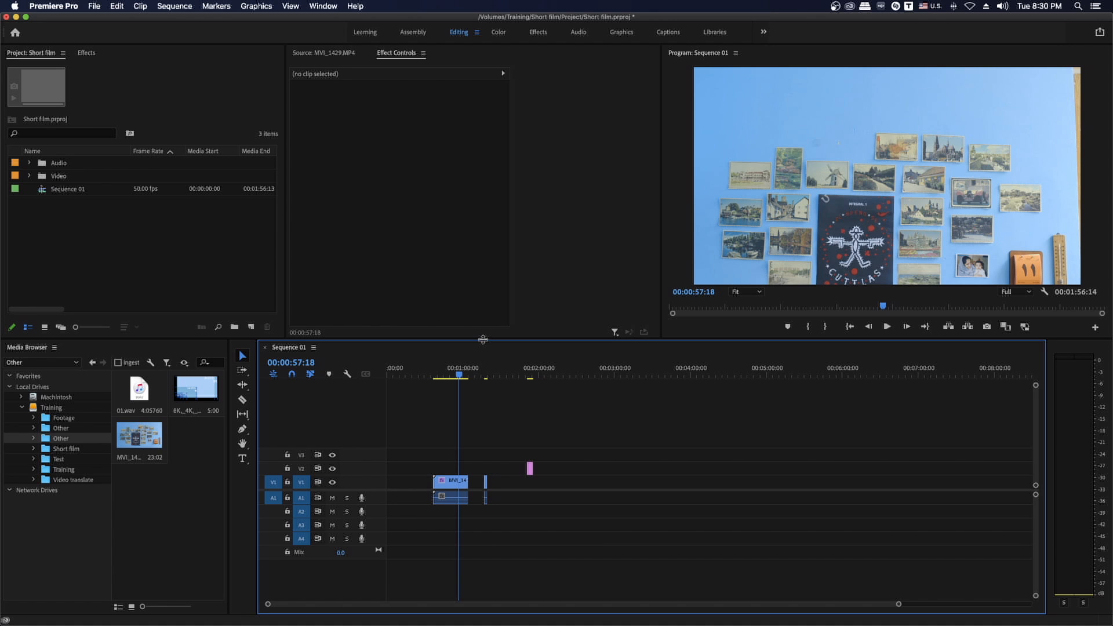
Step: Bring the source monitor for MVI_1429.MP4 to the front and save the layout as a new workspace named Spilcer
left_click(322, 54)
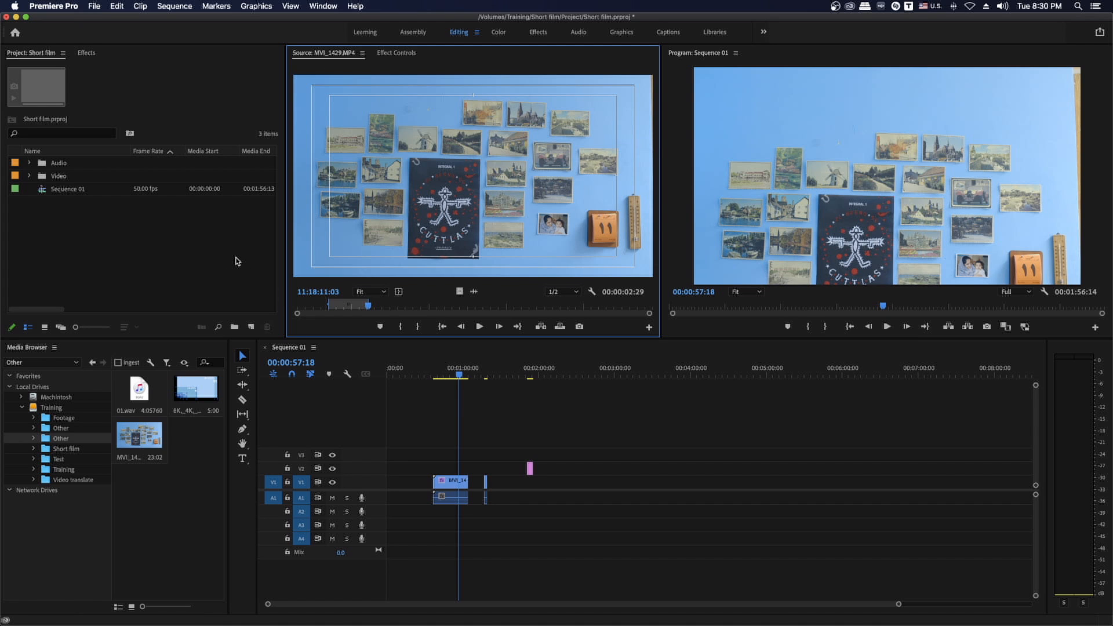
left_click(323, 7)
mouse_move(321, 20)
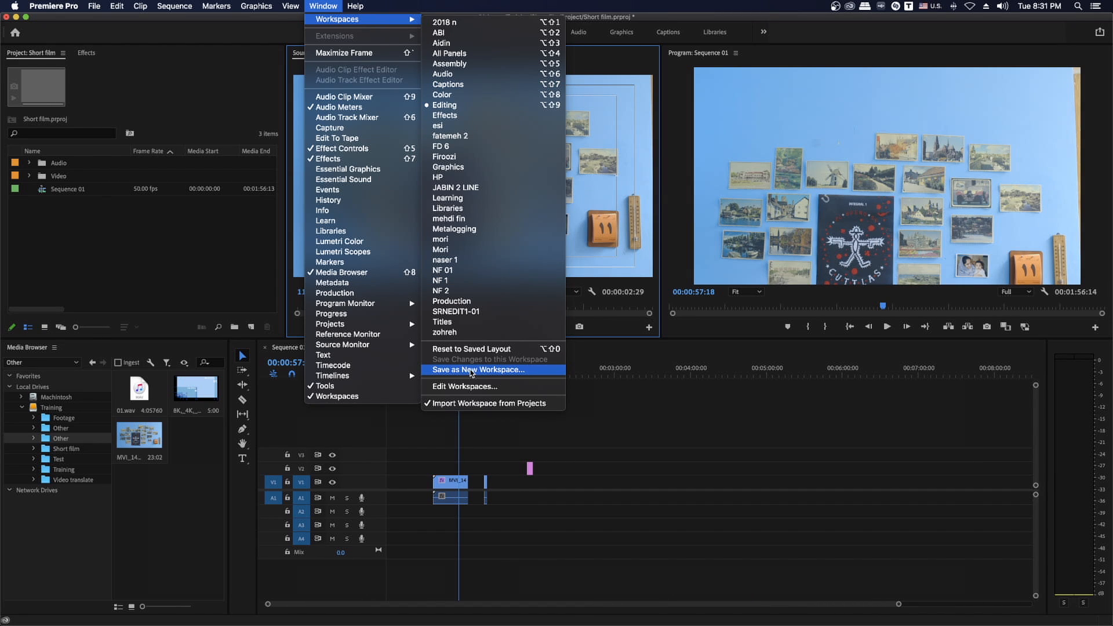
left_click(471, 370)
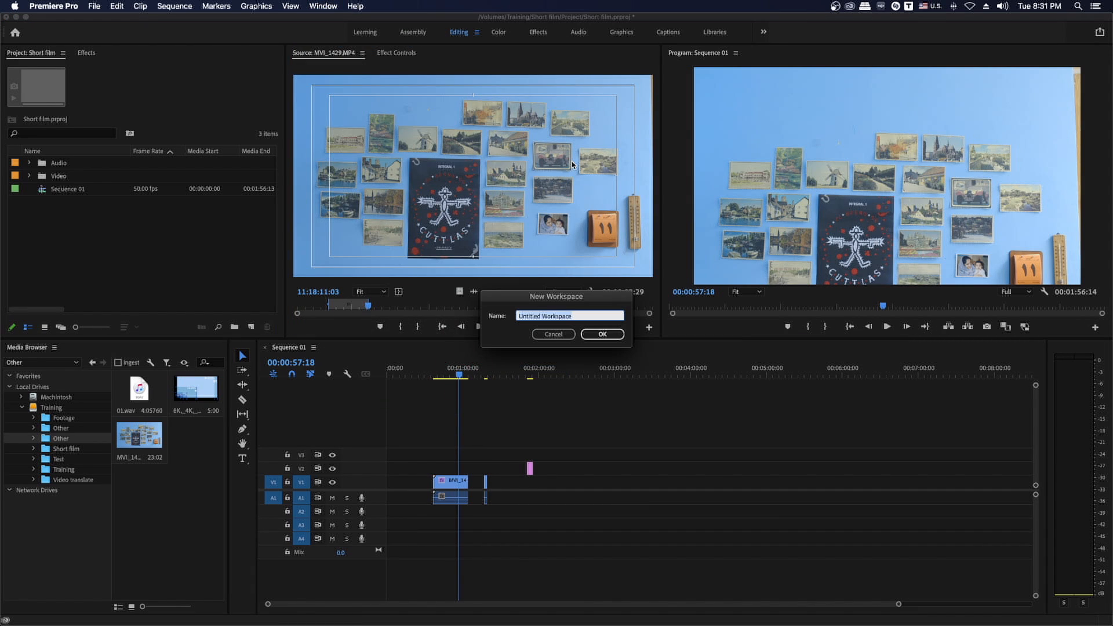
type("Spilcer")
left_click(602, 334)
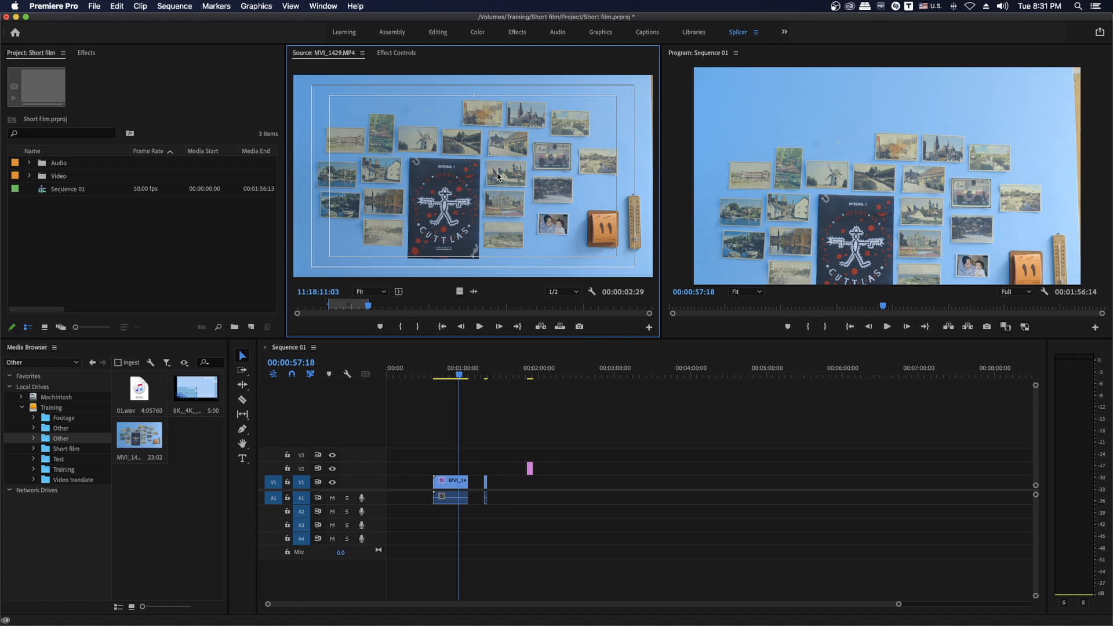
Step: Check the list of available workspaces and switch to the Color workspace
left_click(322, 7)
mouse_move(331, 17)
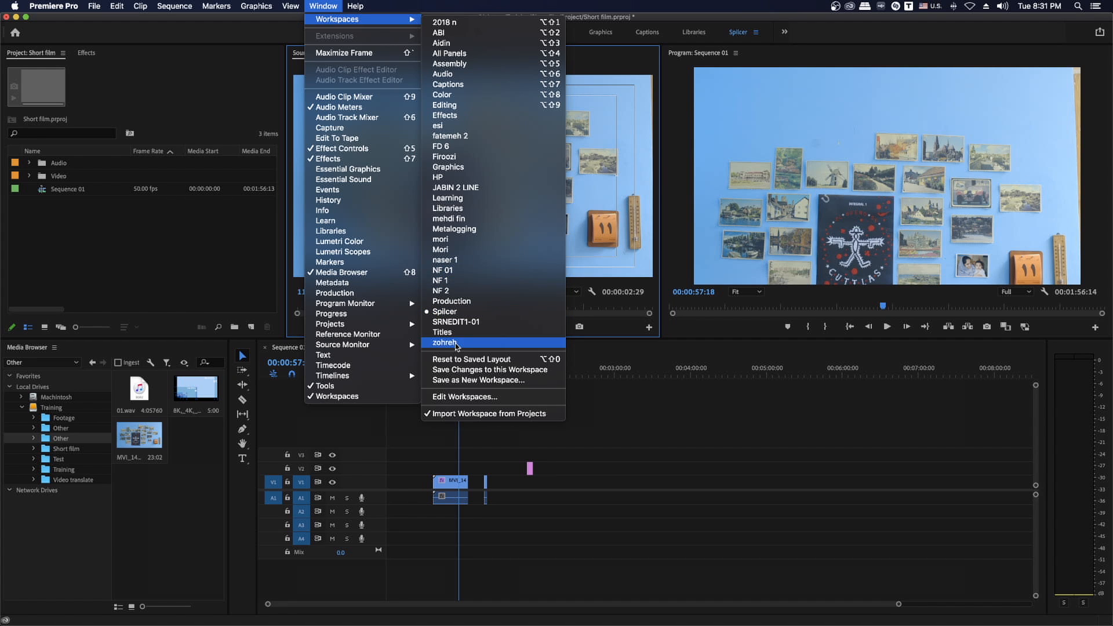
left_click(458, 96)
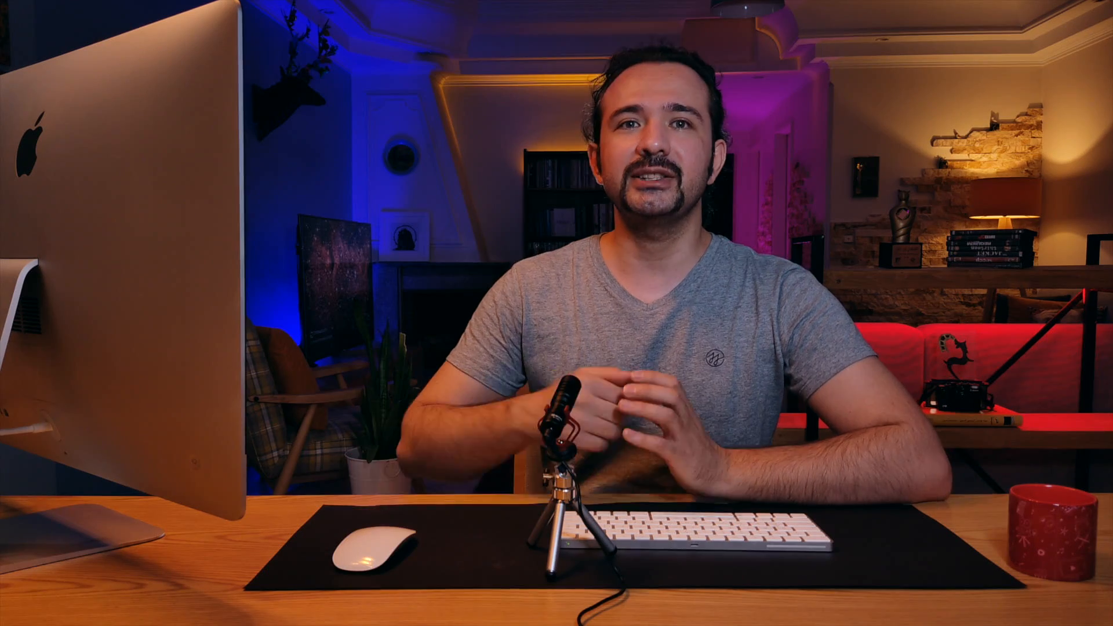